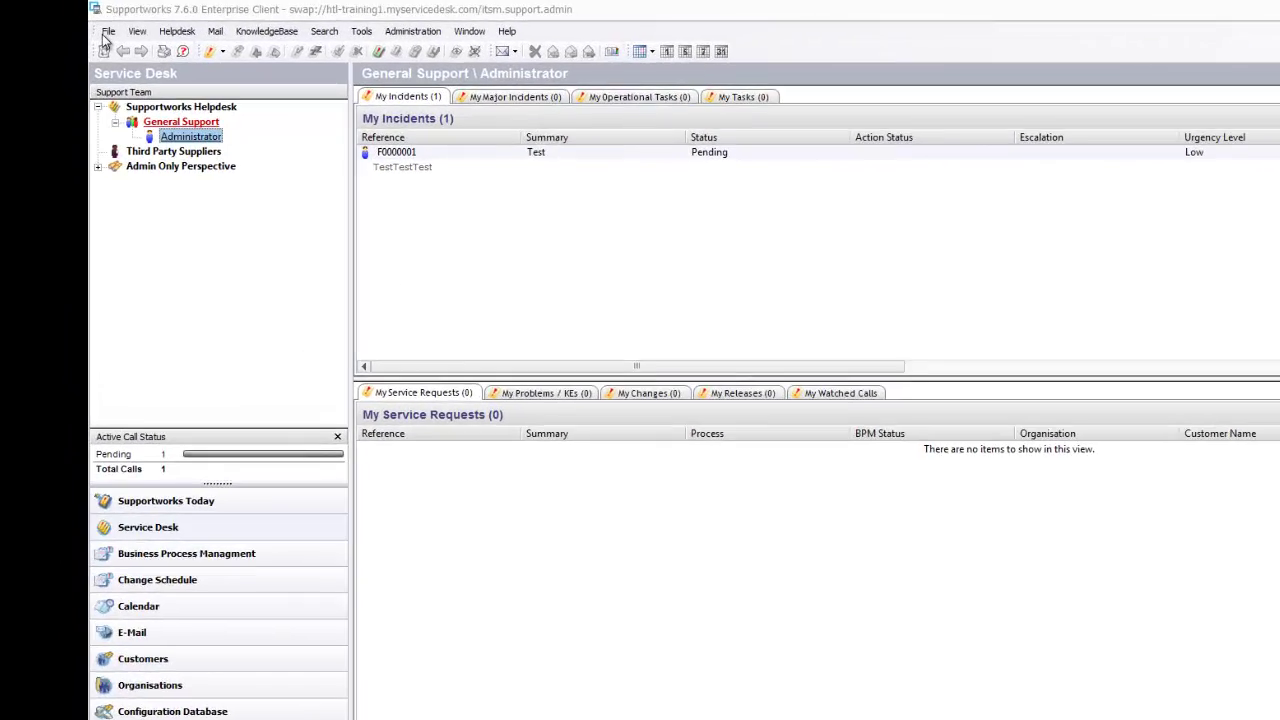
# - Open the CMDB Categories and Configuration Types list and open the Software category
pyautogui.click(79, 22)
pyautogui.moveTo(149, 158)
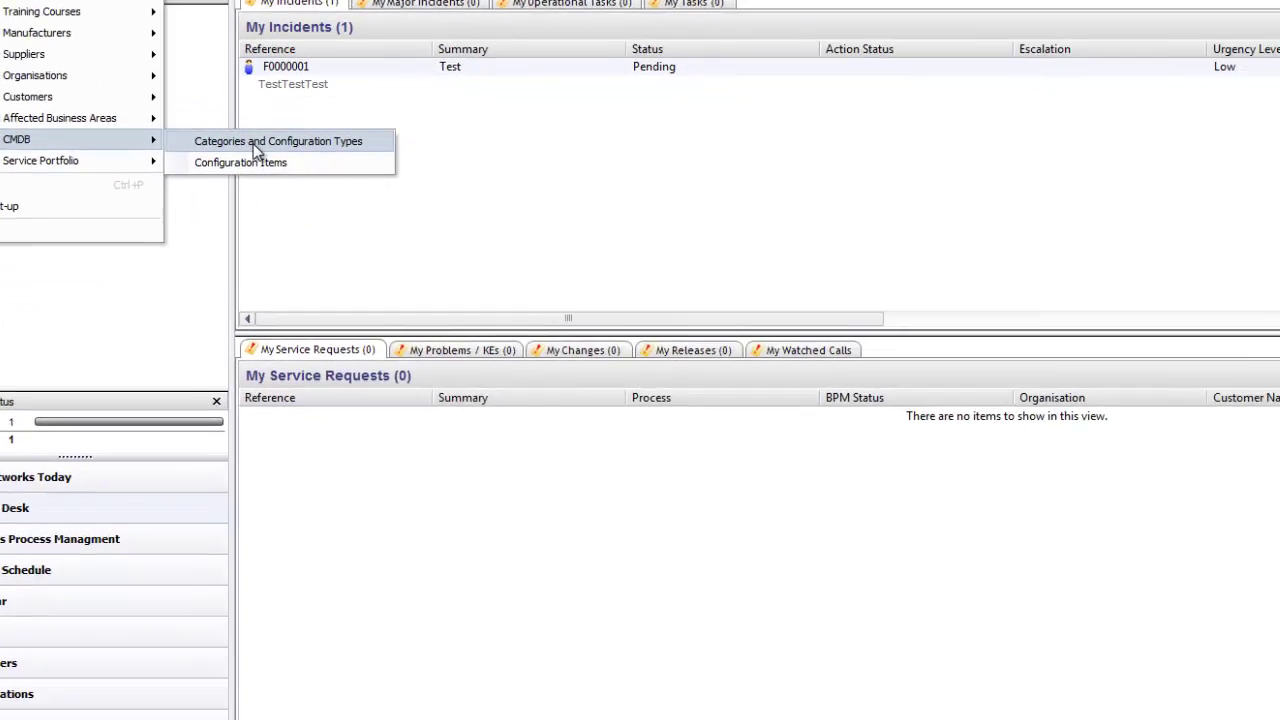
pyautogui.click(545, 328)
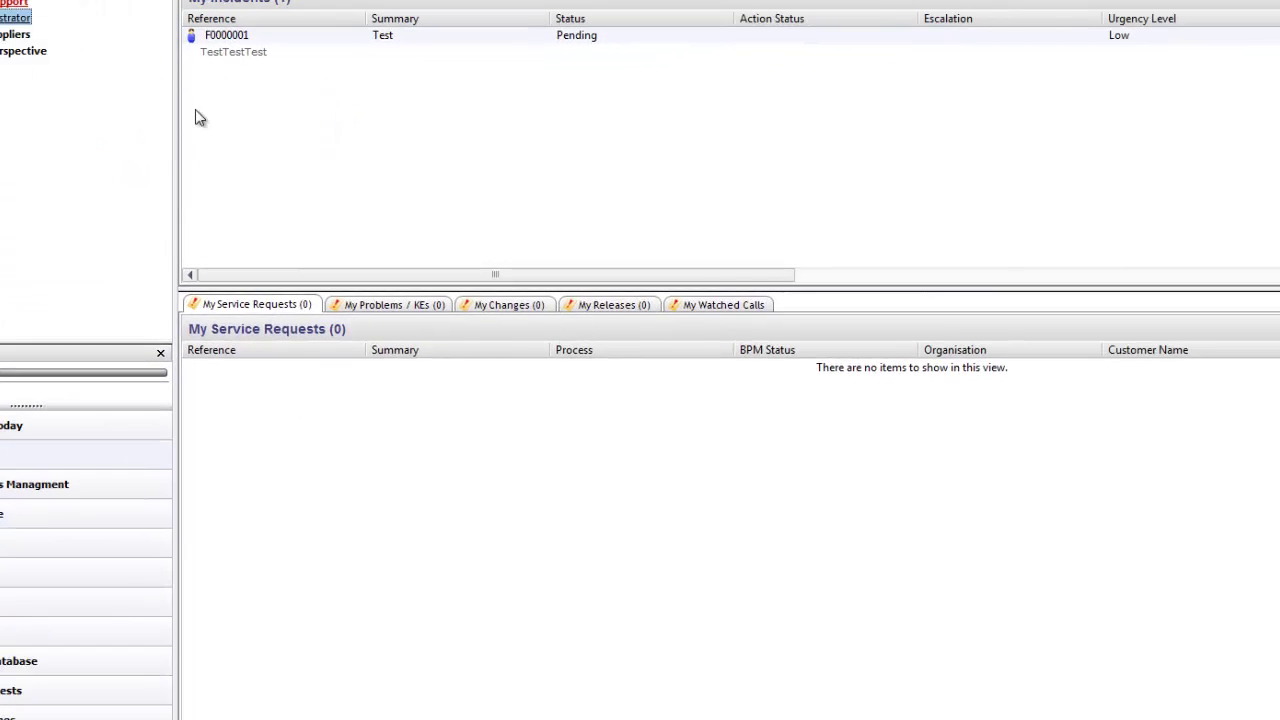
pyautogui.click(227, 208)
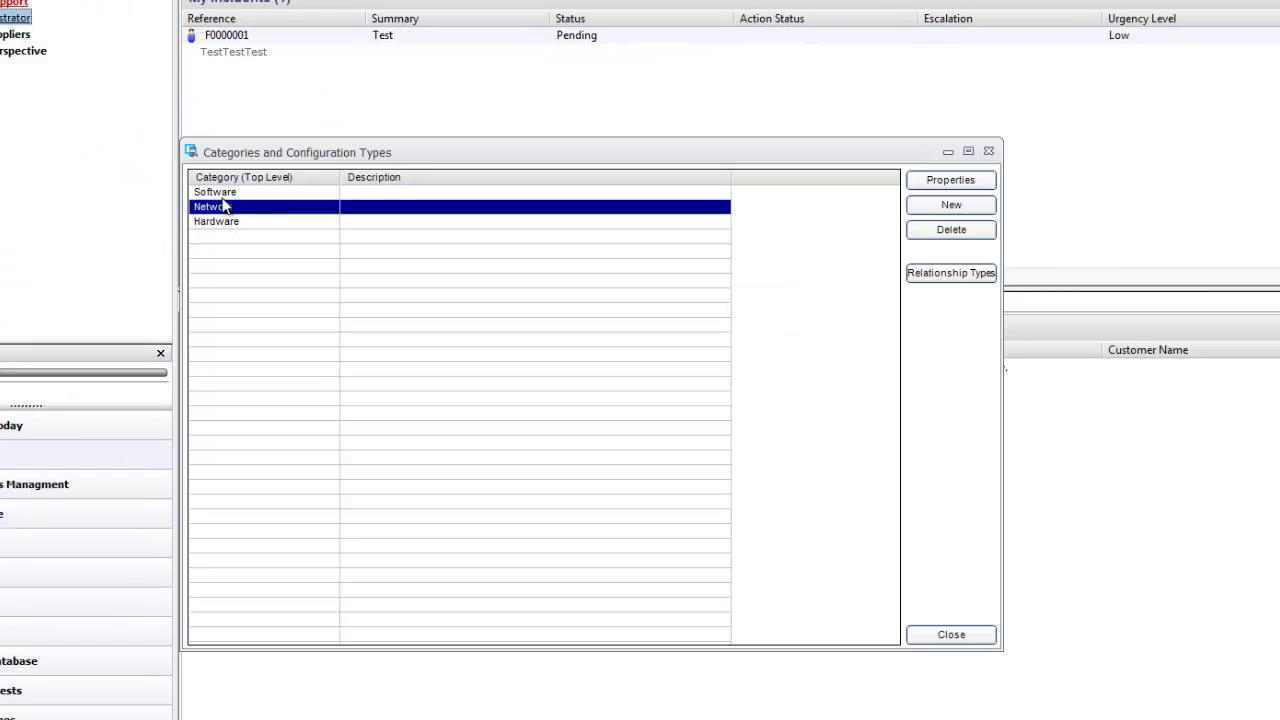
pyautogui.click(221, 195)
pyautogui.click(226, 208)
pyautogui.click(231, 221)
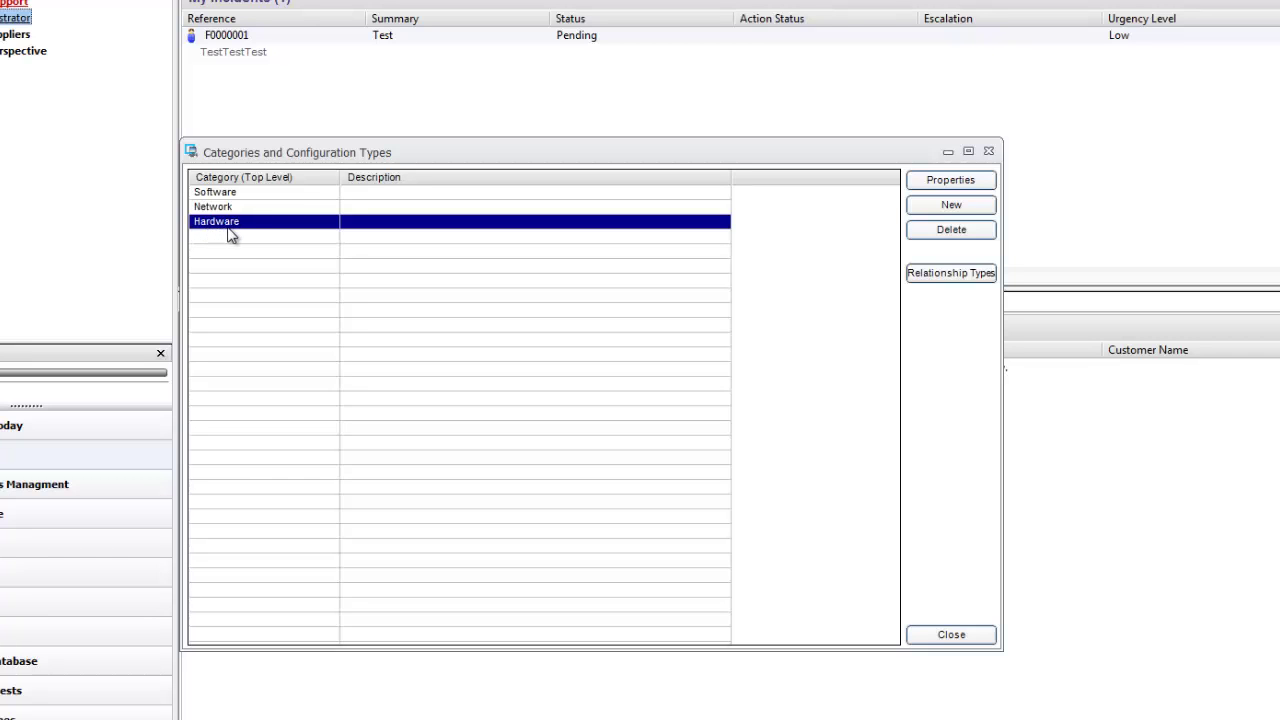
pyautogui.click(240, 193)
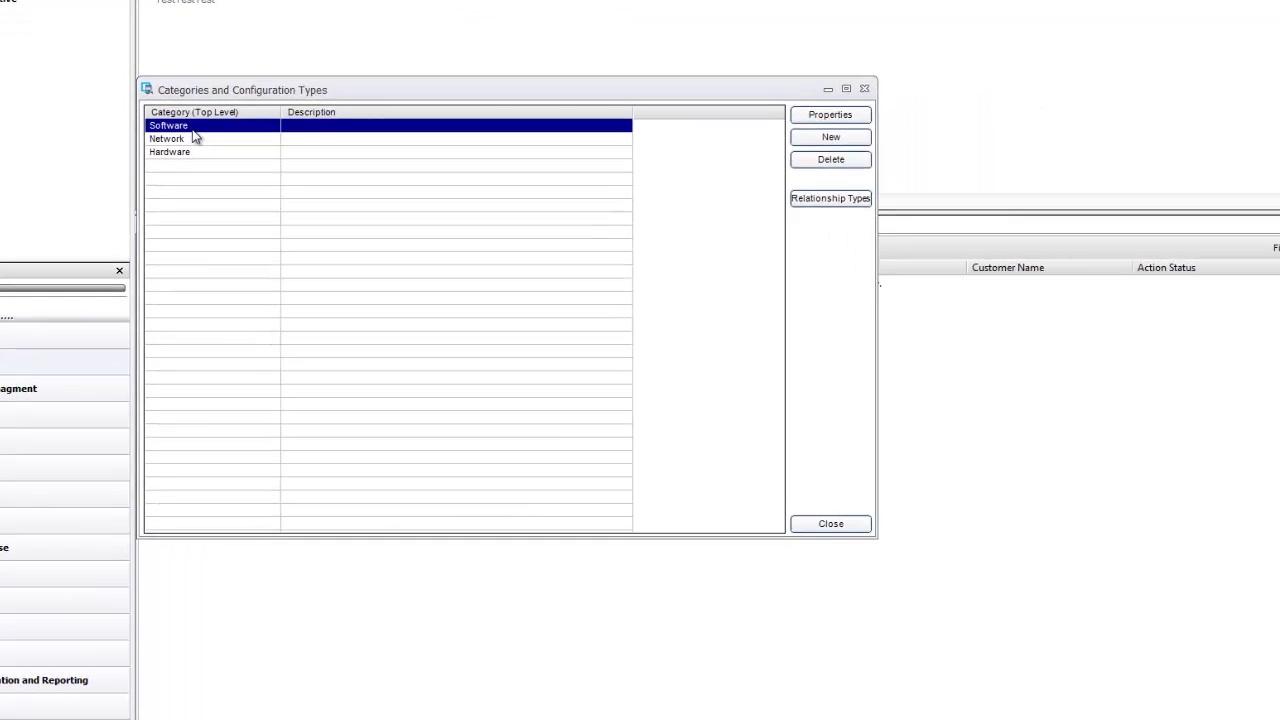
pyautogui.doubleClick(197, 127)
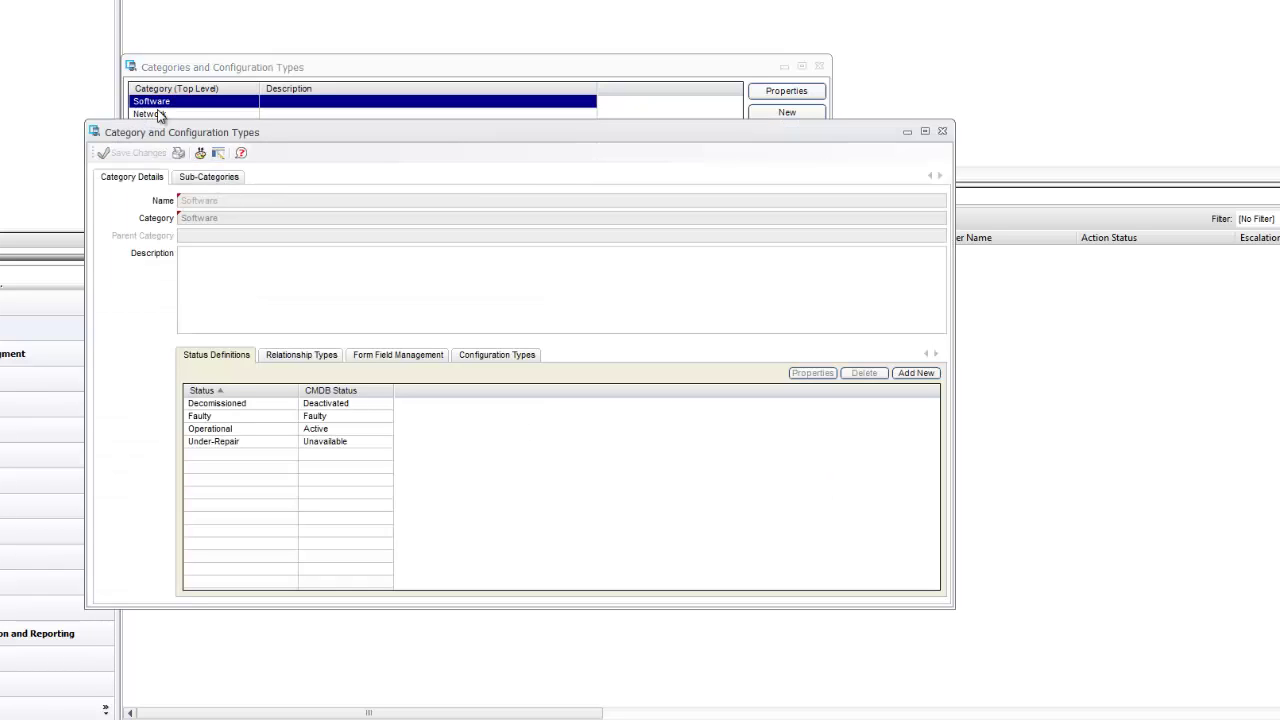
# - Add an 'MS Office' sub-category under Software and open its configuration types
pyautogui.click(482, 359)
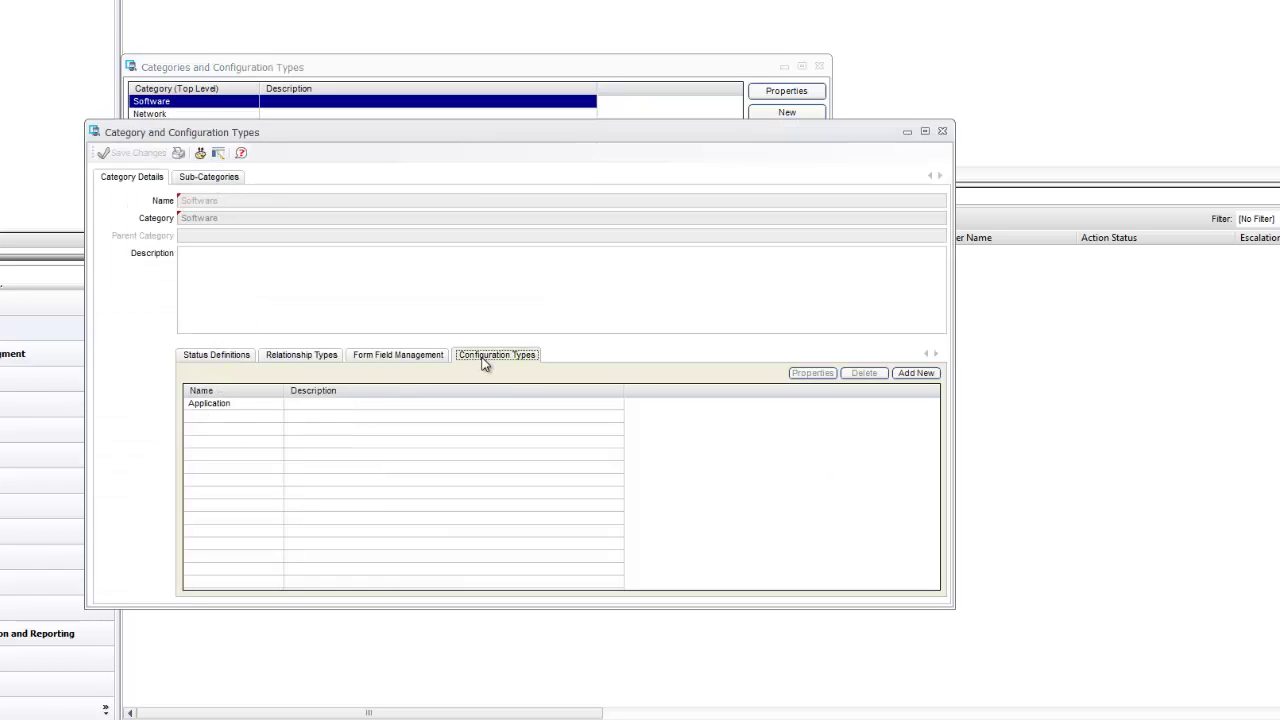
pyautogui.click(226, 182)
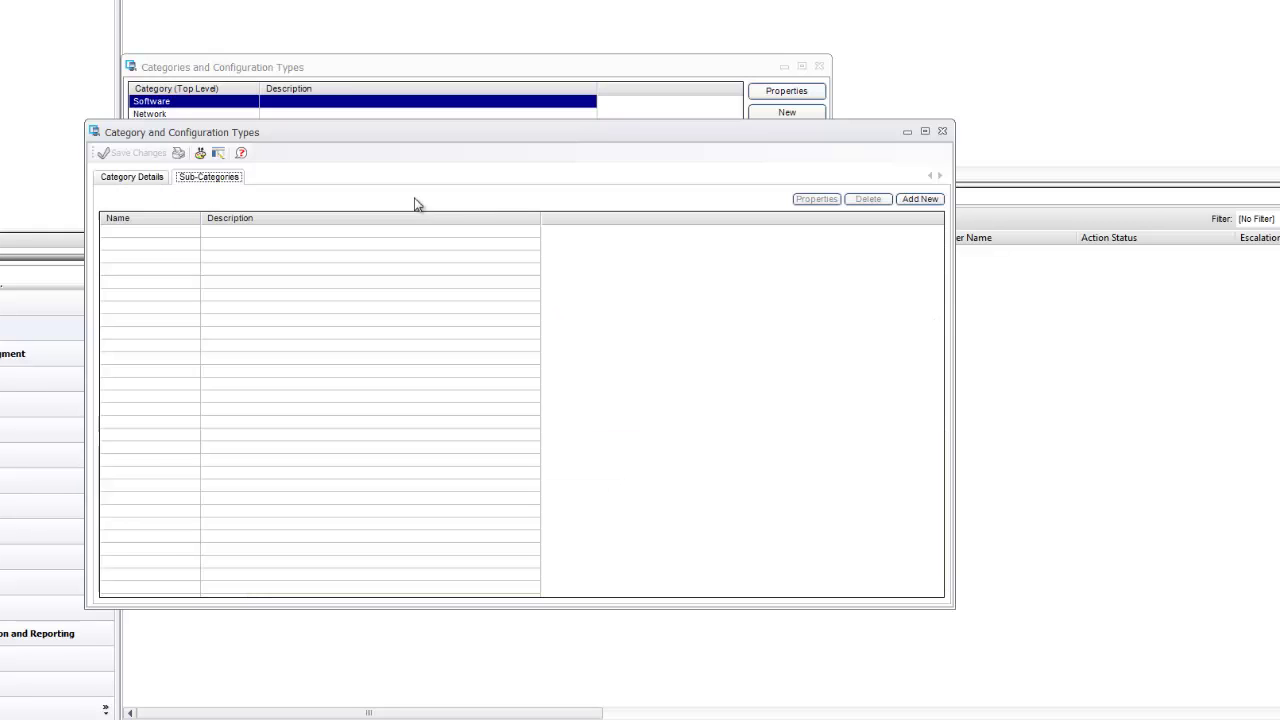
pyautogui.click(910, 200)
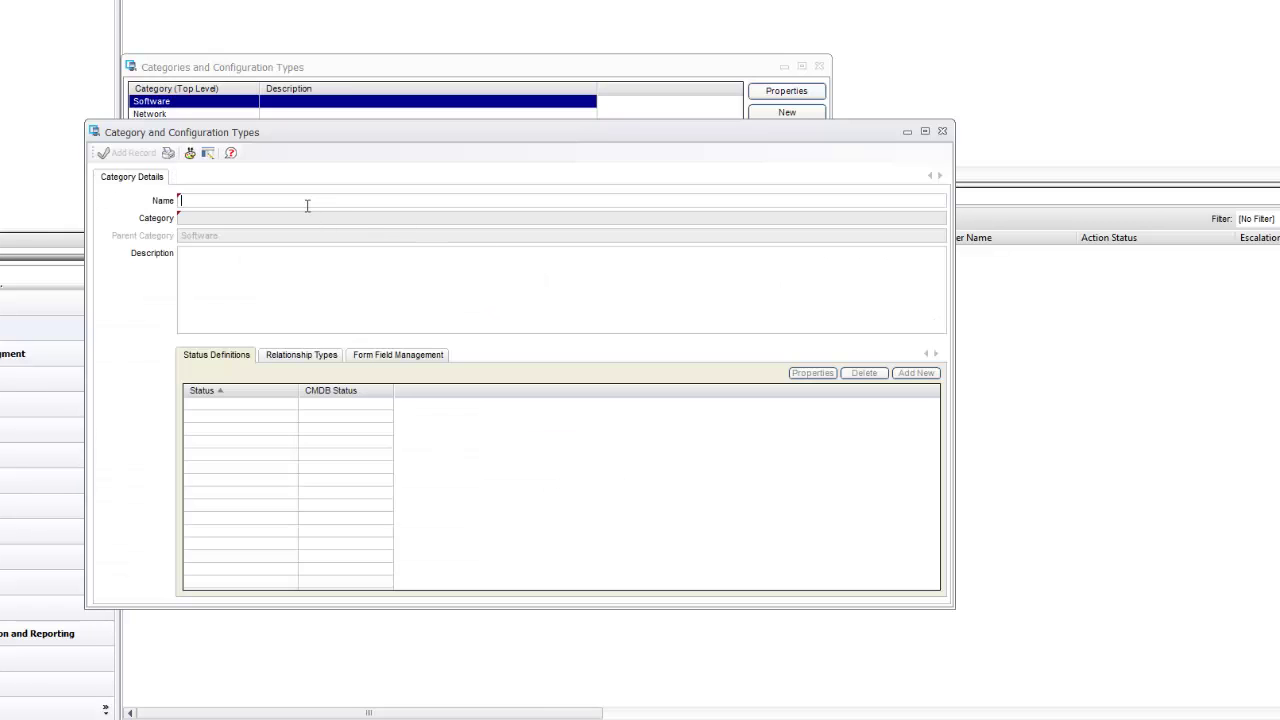
pyautogui.write('MS Office')
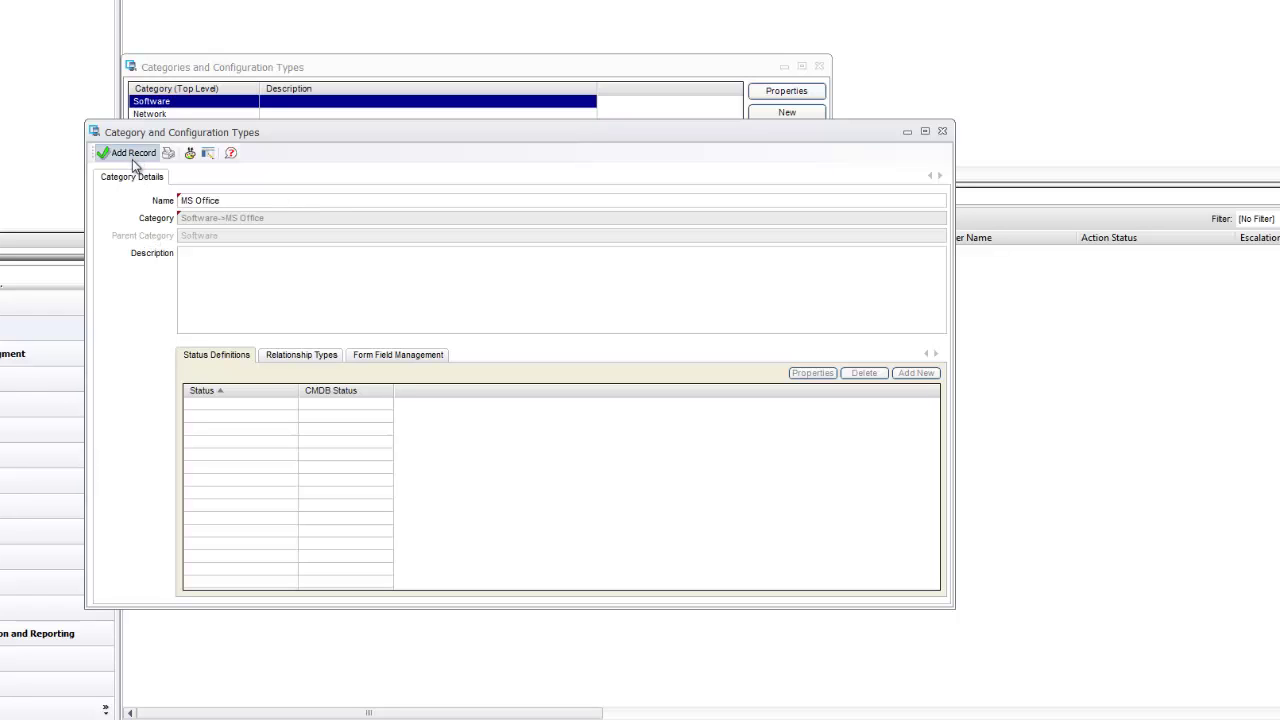
pyautogui.click(131, 155)
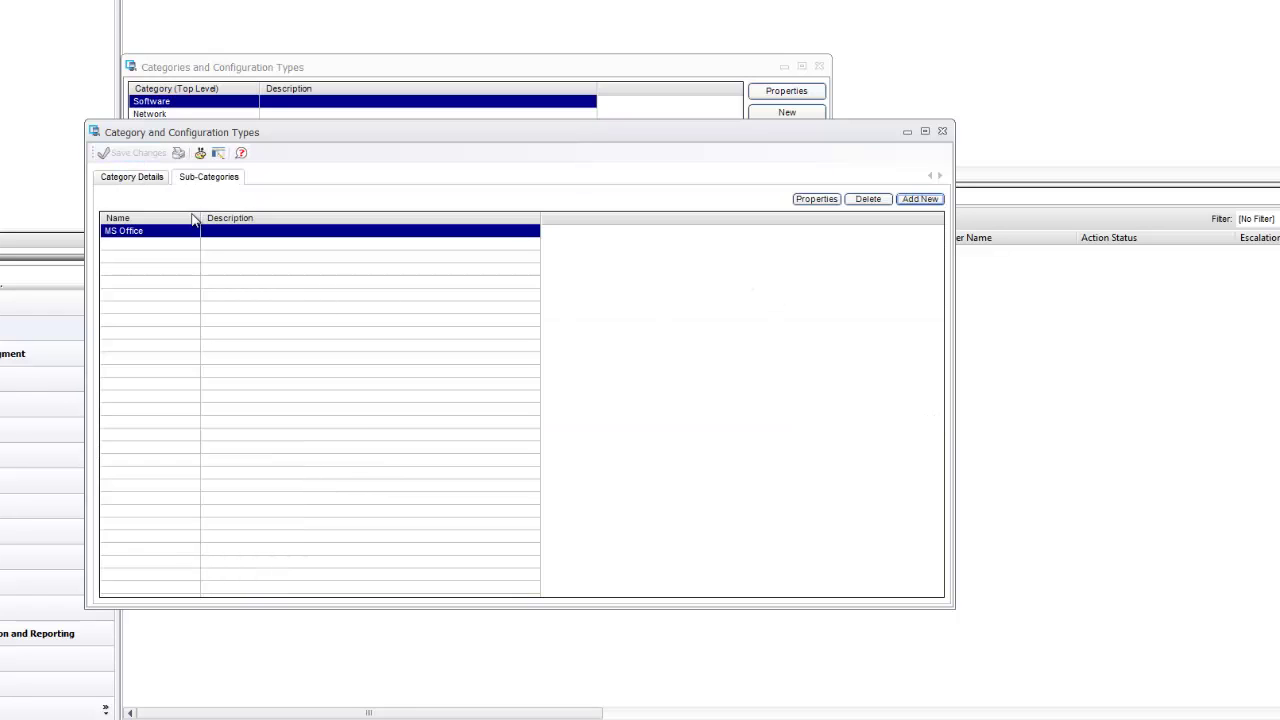
pyautogui.doubleClick(158, 236)
pyautogui.click(496, 357)
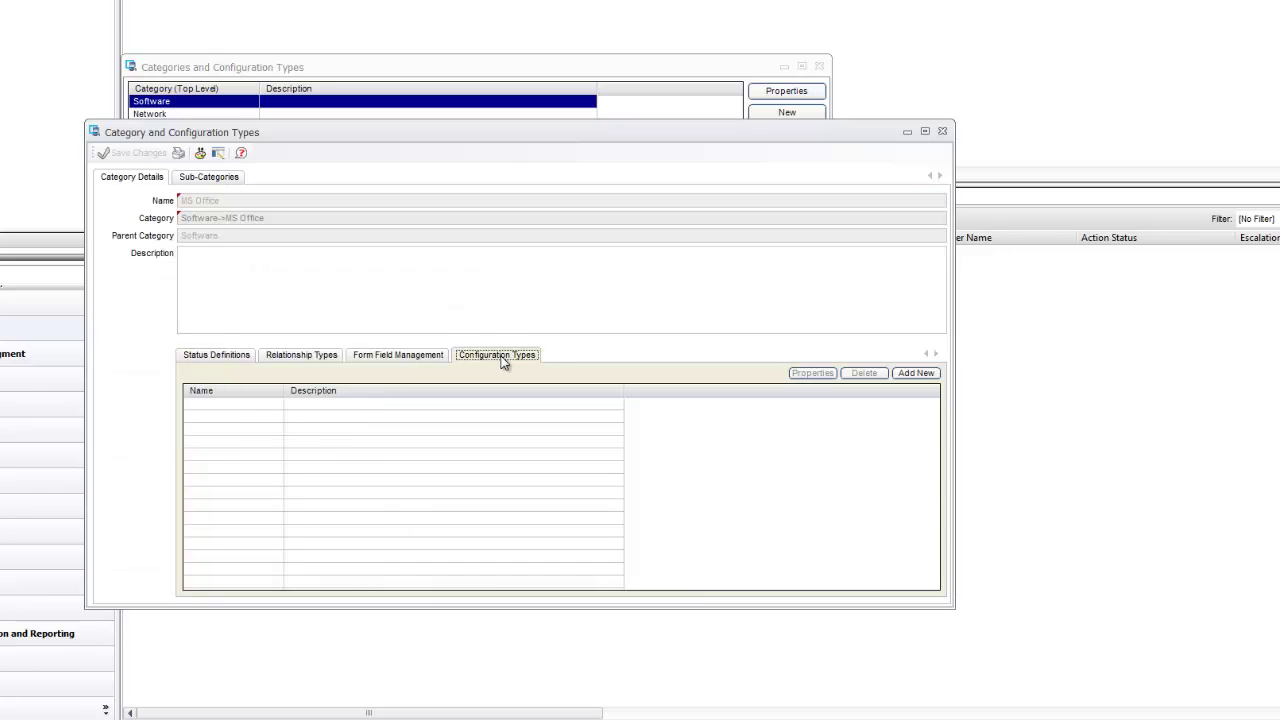
# - Add a configuration type named 'MS Project' with cmdb_software as its CI data form
pyautogui.click(915, 373)
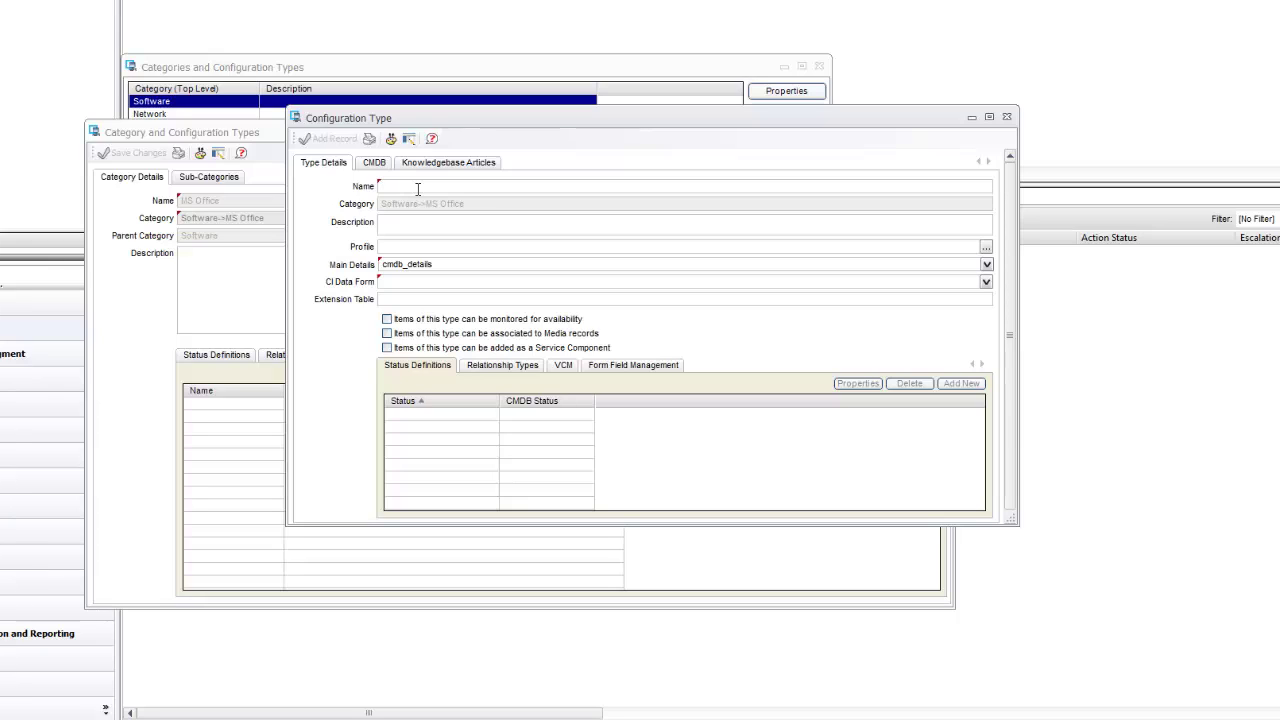
pyautogui.write('MS Project')
pyautogui.click(986, 283)
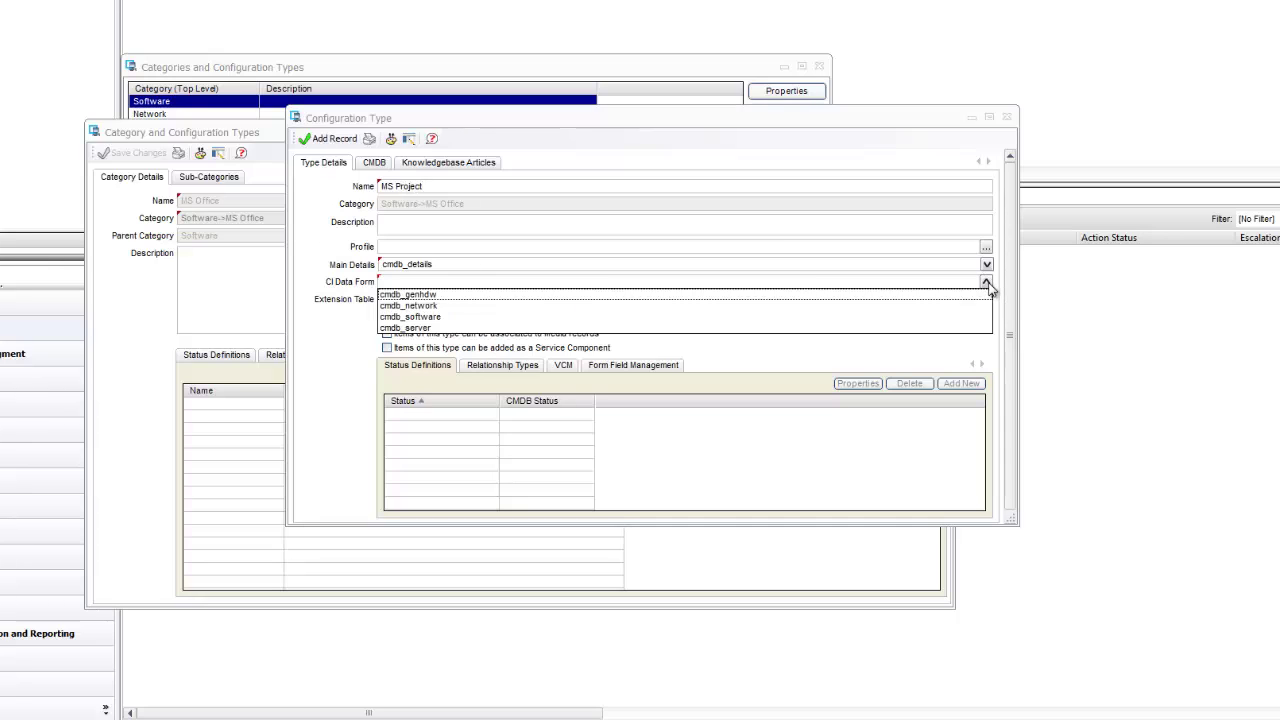
pyautogui.click(460, 322)
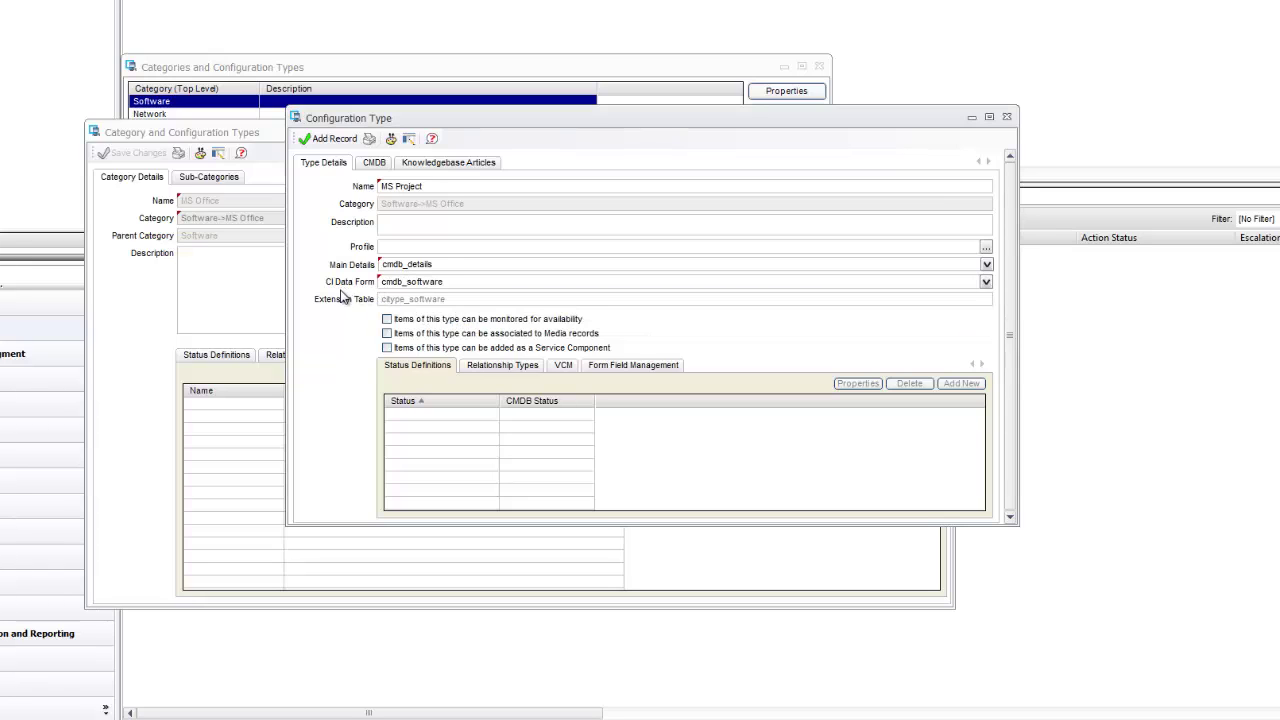
pyautogui.click(986, 282)
pyautogui.click(445, 318)
pyautogui.click(330, 139)
# - Review MS Project's default status definitions, then close it and the MS Office details
pyautogui.doubleClick(246, 407)
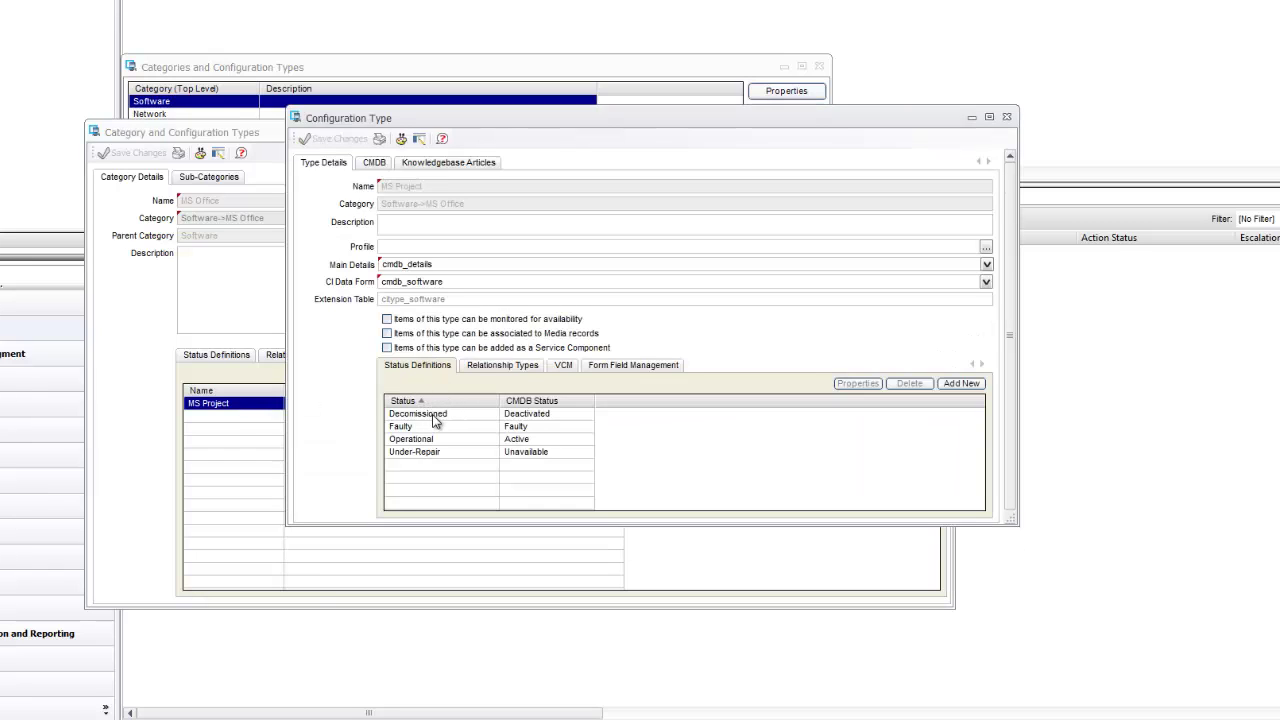
pyautogui.click(433, 414)
pyautogui.click(420, 426)
pyautogui.click(418, 439)
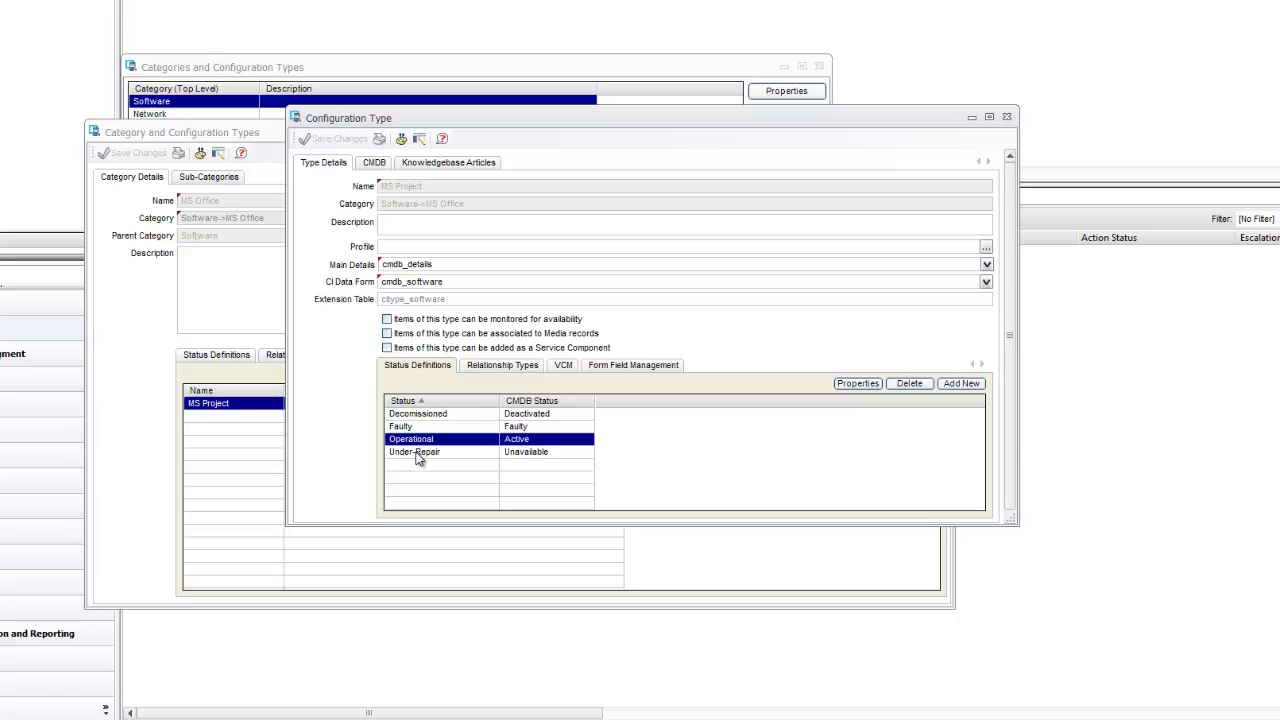
pyautogui.click(418, 455)
pyautogui.click(414, 428)
pyautogui.click(413, 416)
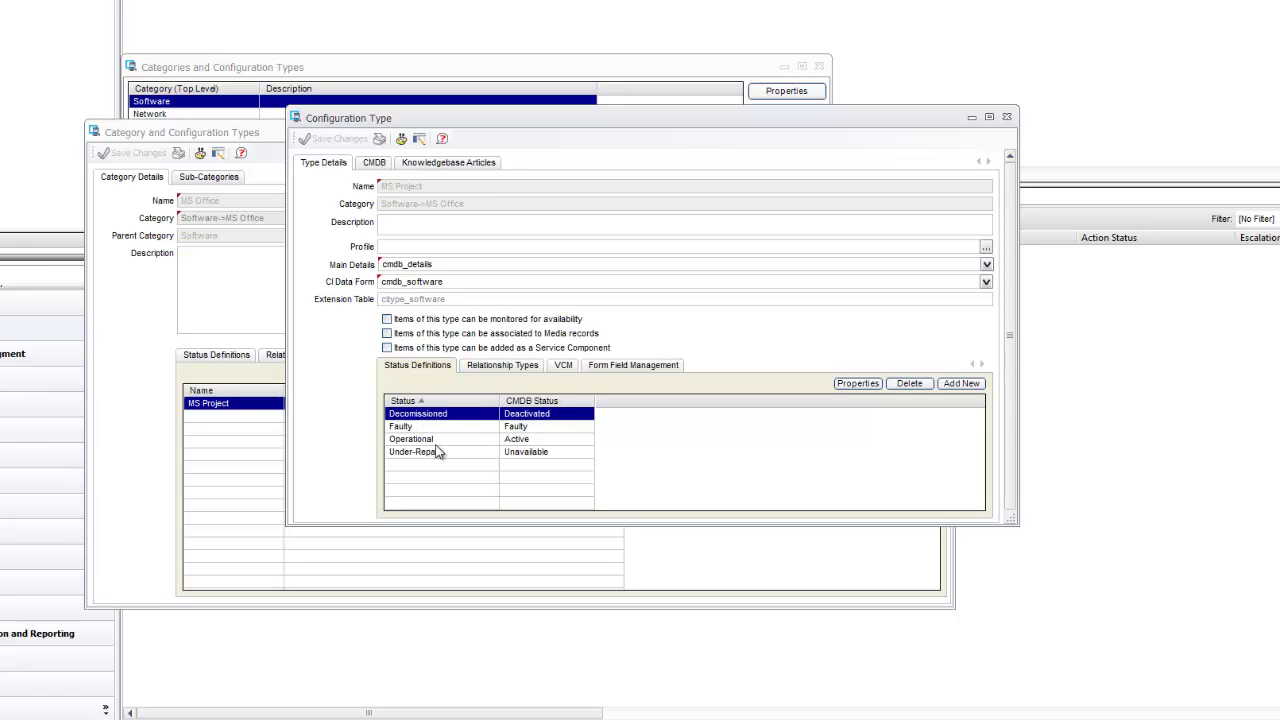
pyautogui.click(1007, 117)
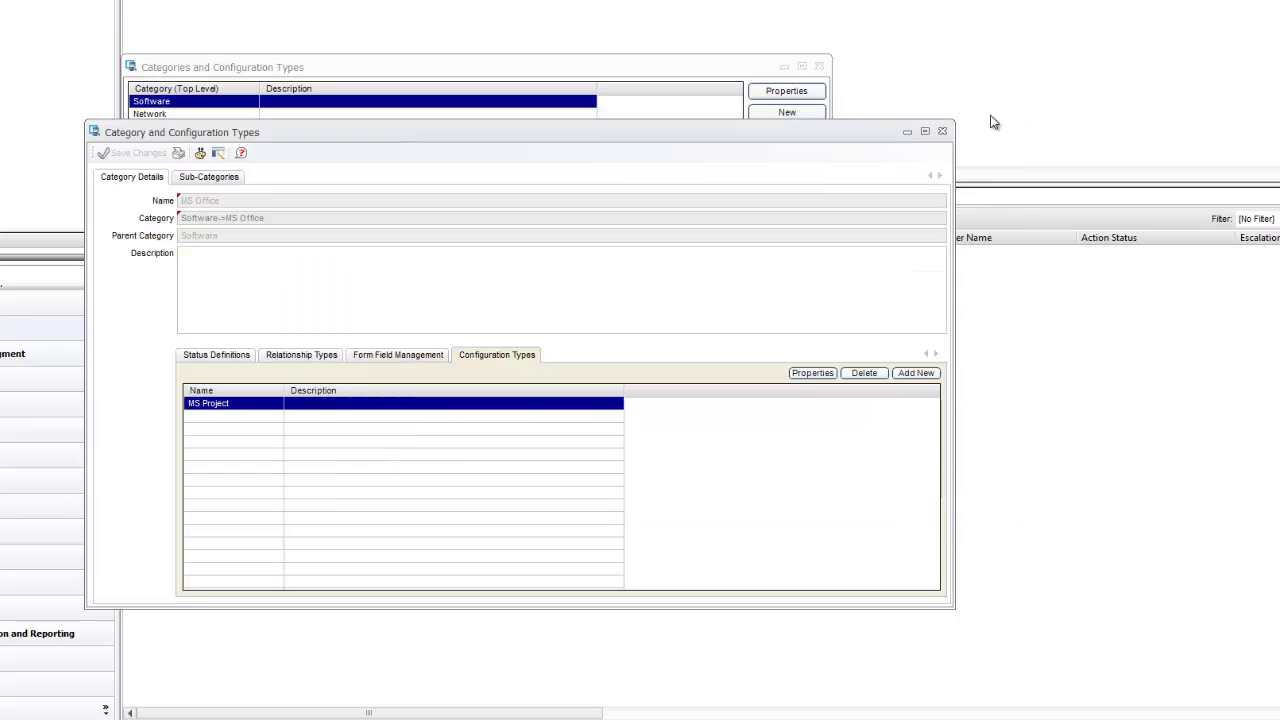
pyautogui.click(942, 133)
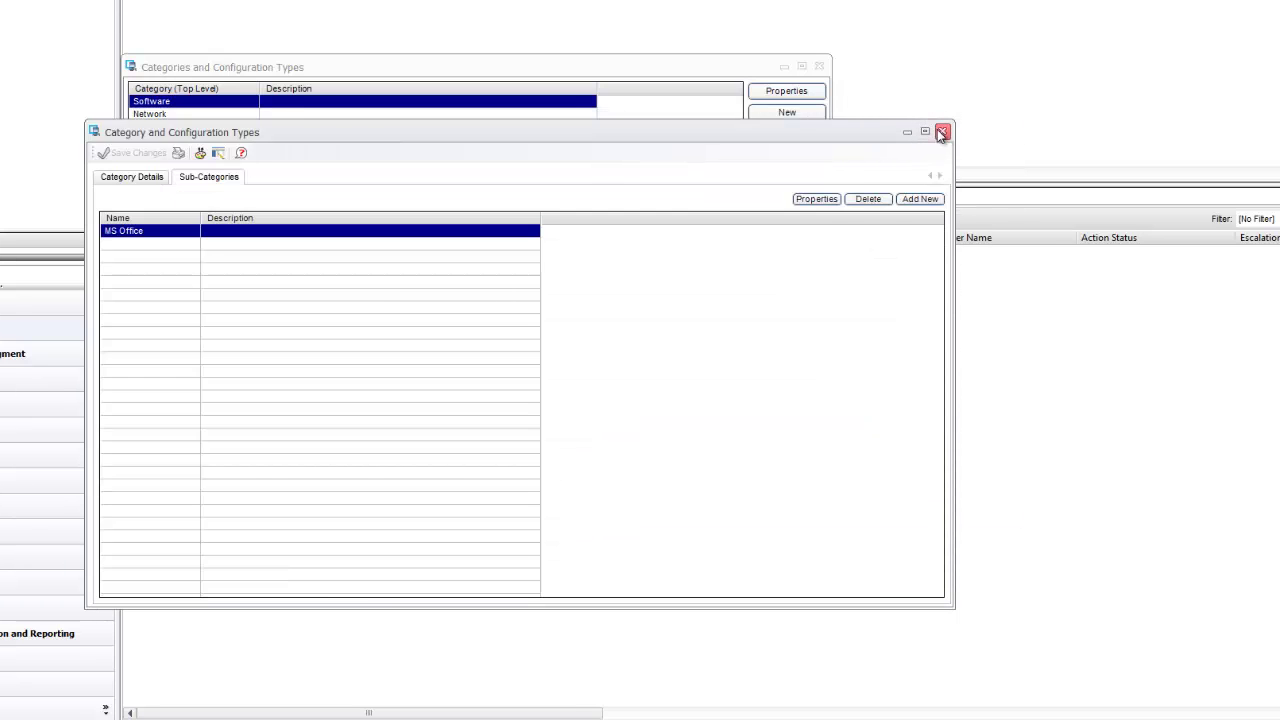
# - Close the Software category details and the Categories and Configuration Types window
pyautogui.click(942, 132)
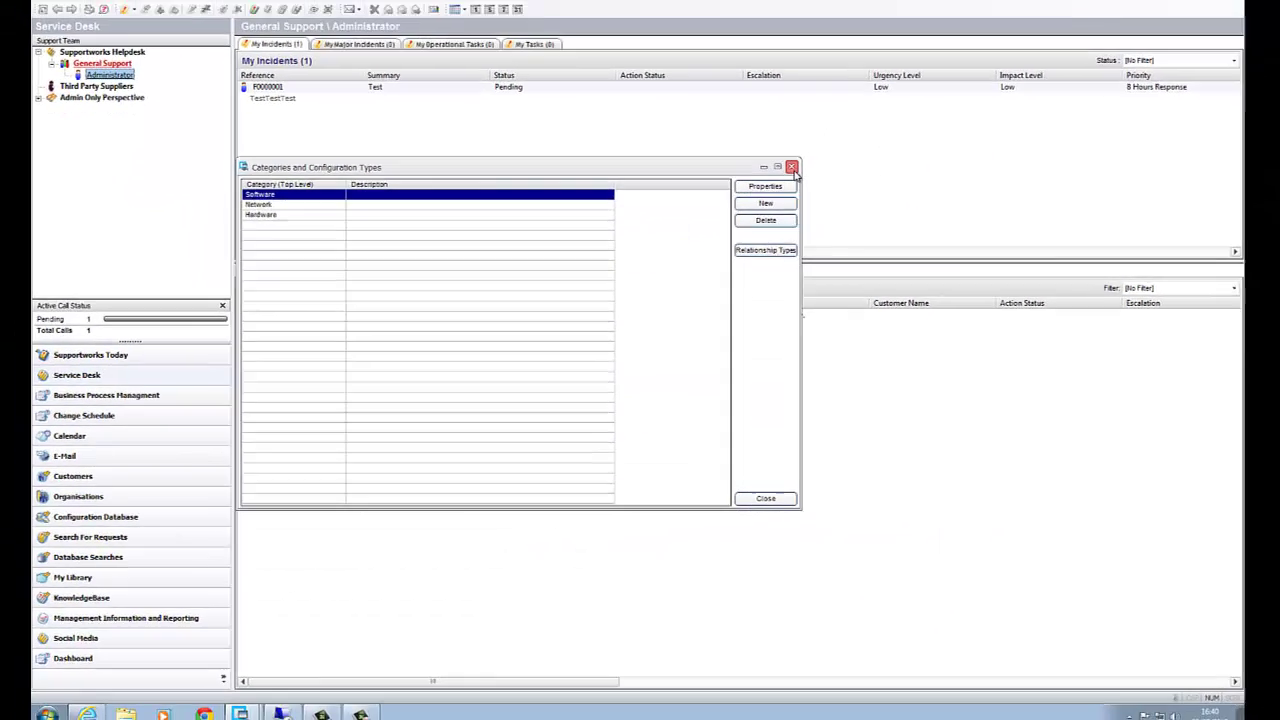
pyautogui.click(790, 171)
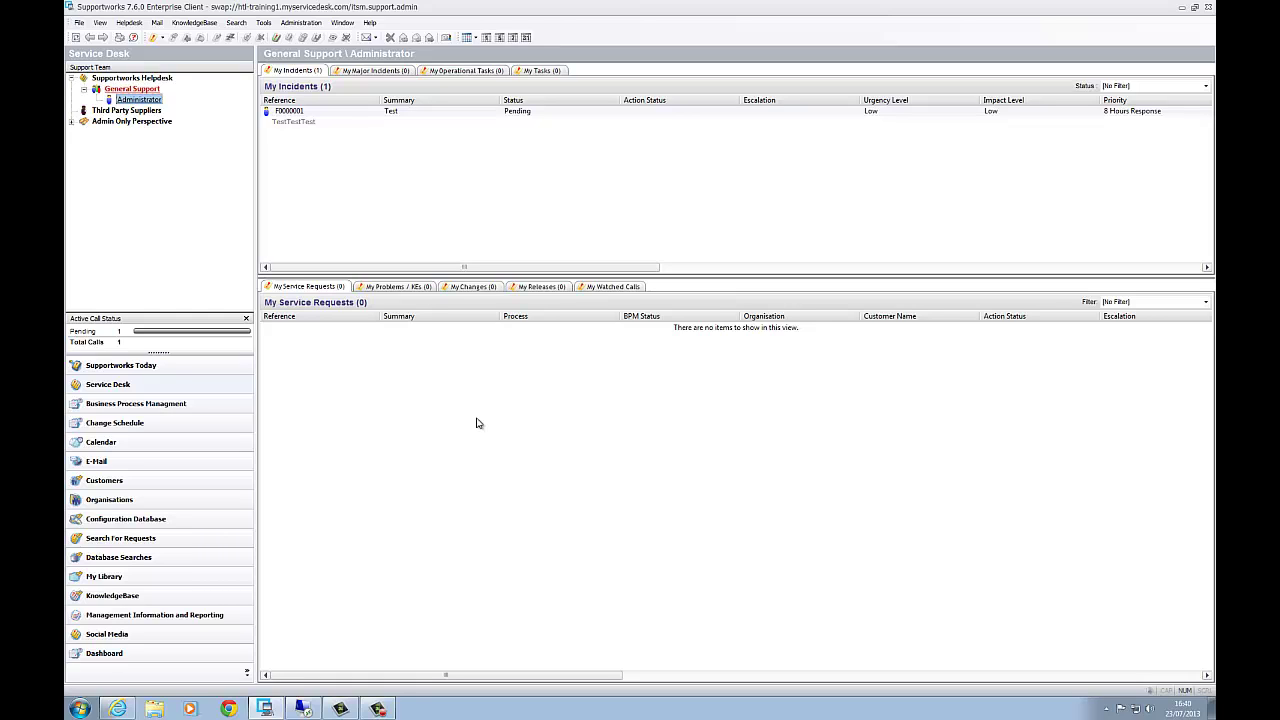
# - View the ITSM database schema report, scroll its Schema Tables list, and close it
pyautogui.click(369, 22)
pyautogui.click(440, 60)
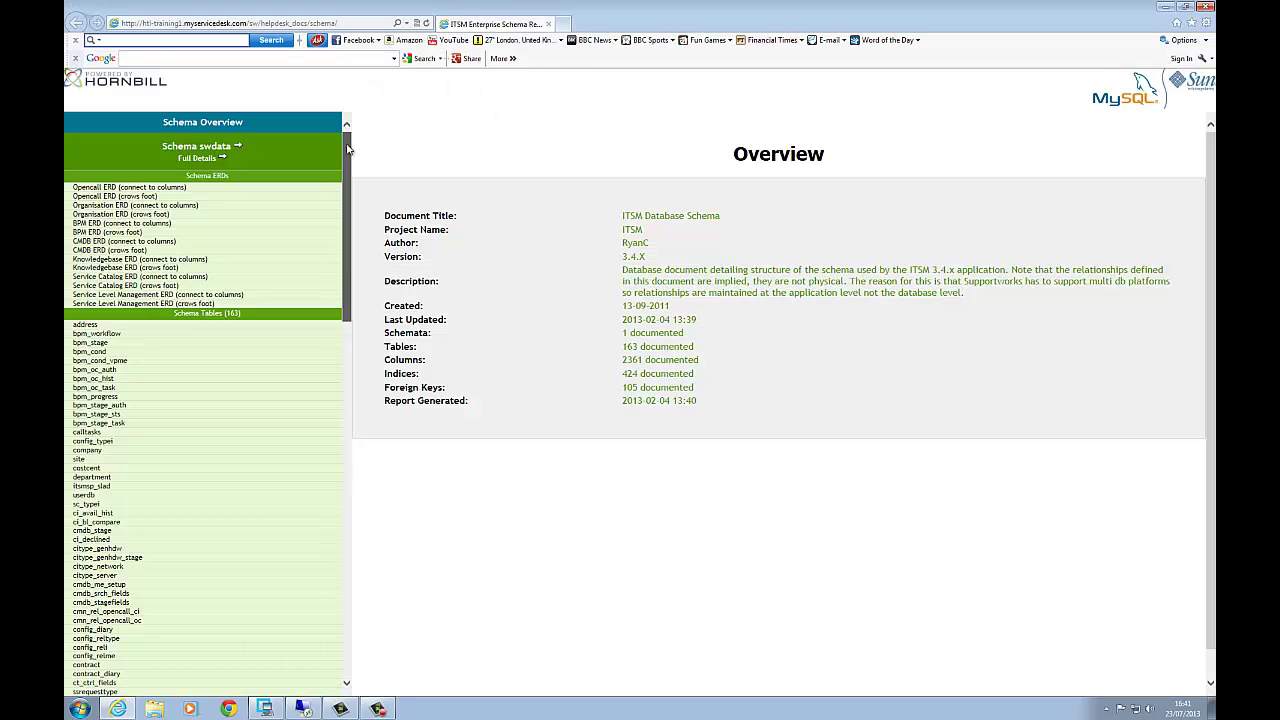
pyautogui.moveTo(348, 146); pyautogui.dragTo(352, 237)
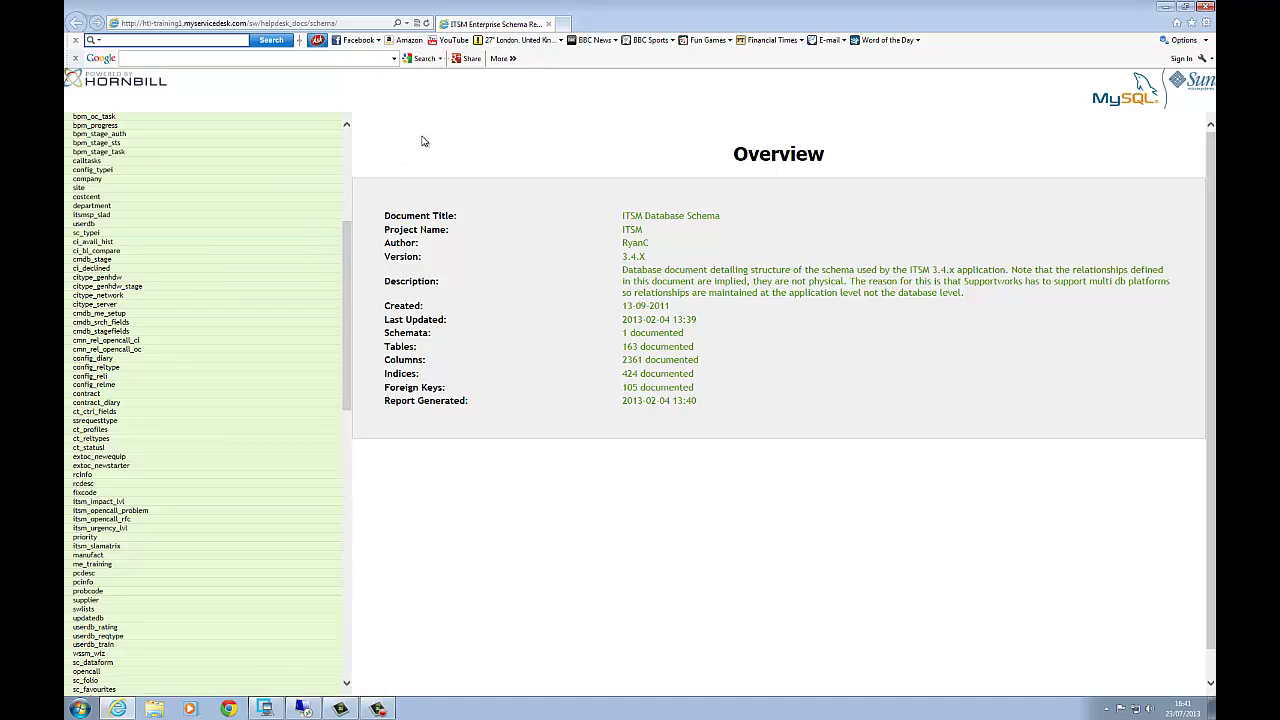
pyautogui.click(548, 23)
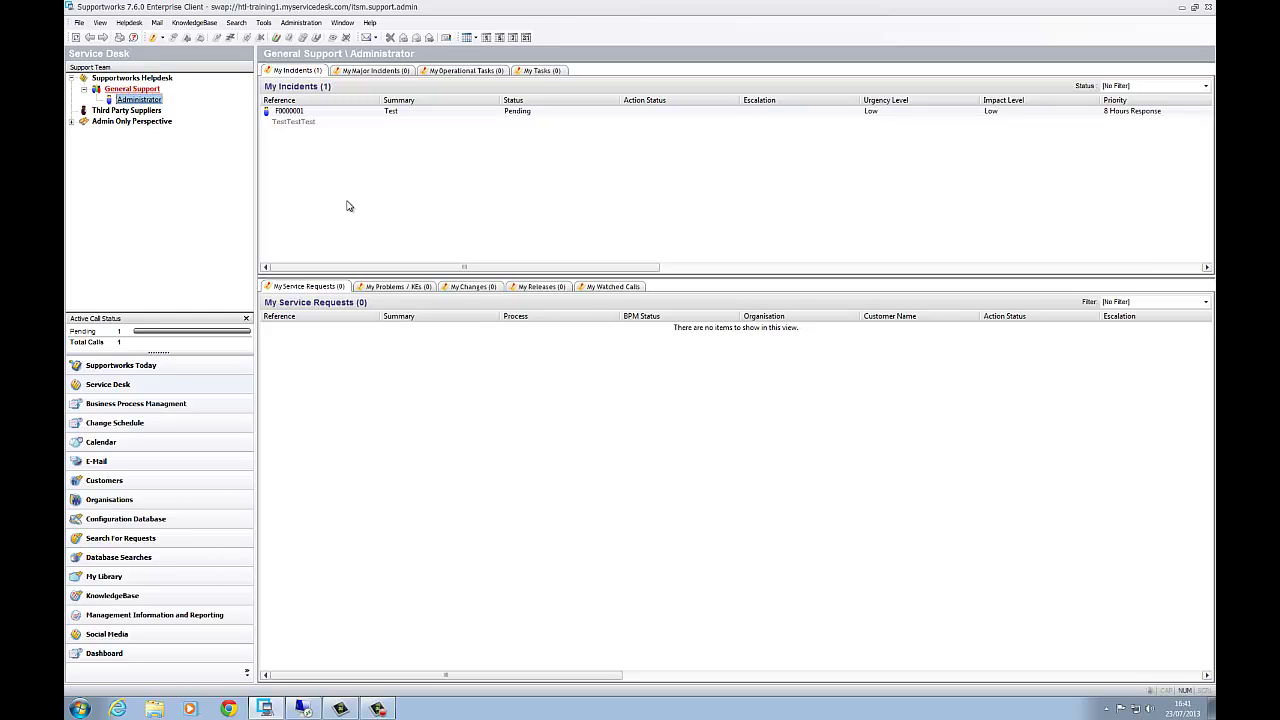
# - Minimize Supportworks and launch the ESP Data Import Manager from the Supportworks Server programs
pyautogui.click(304, 707)
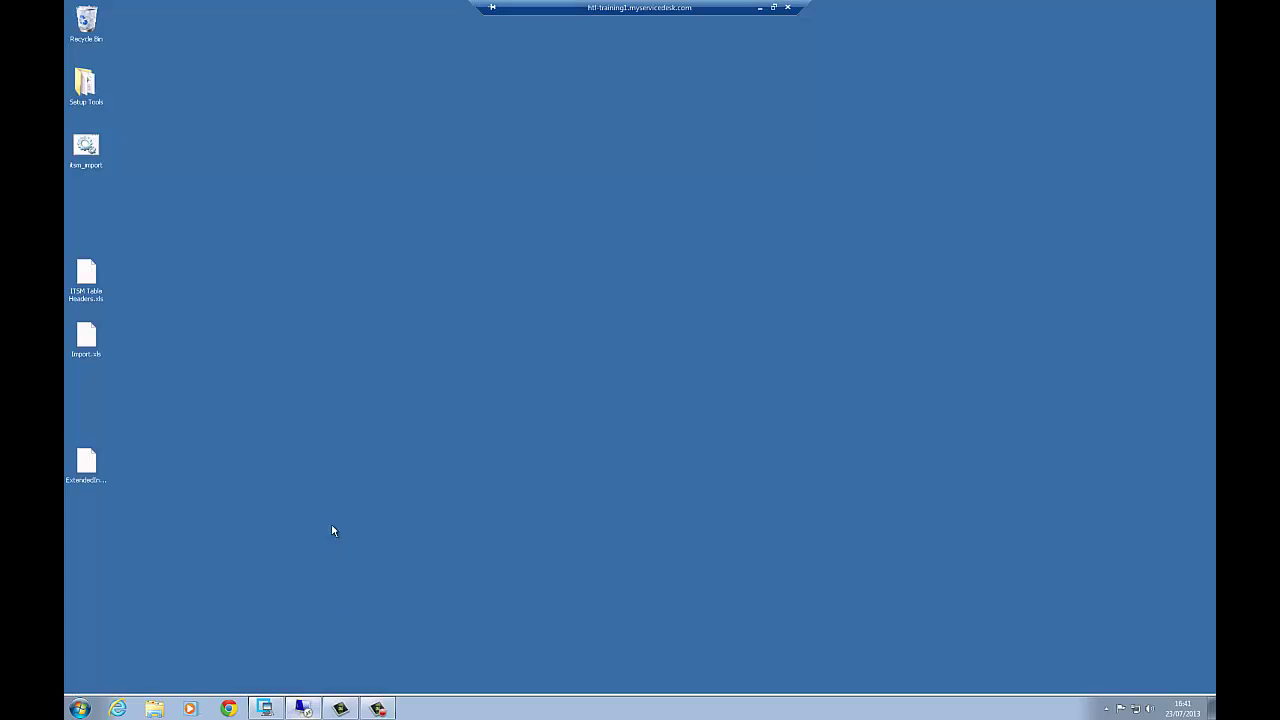
pyautogui.click(84, 707)
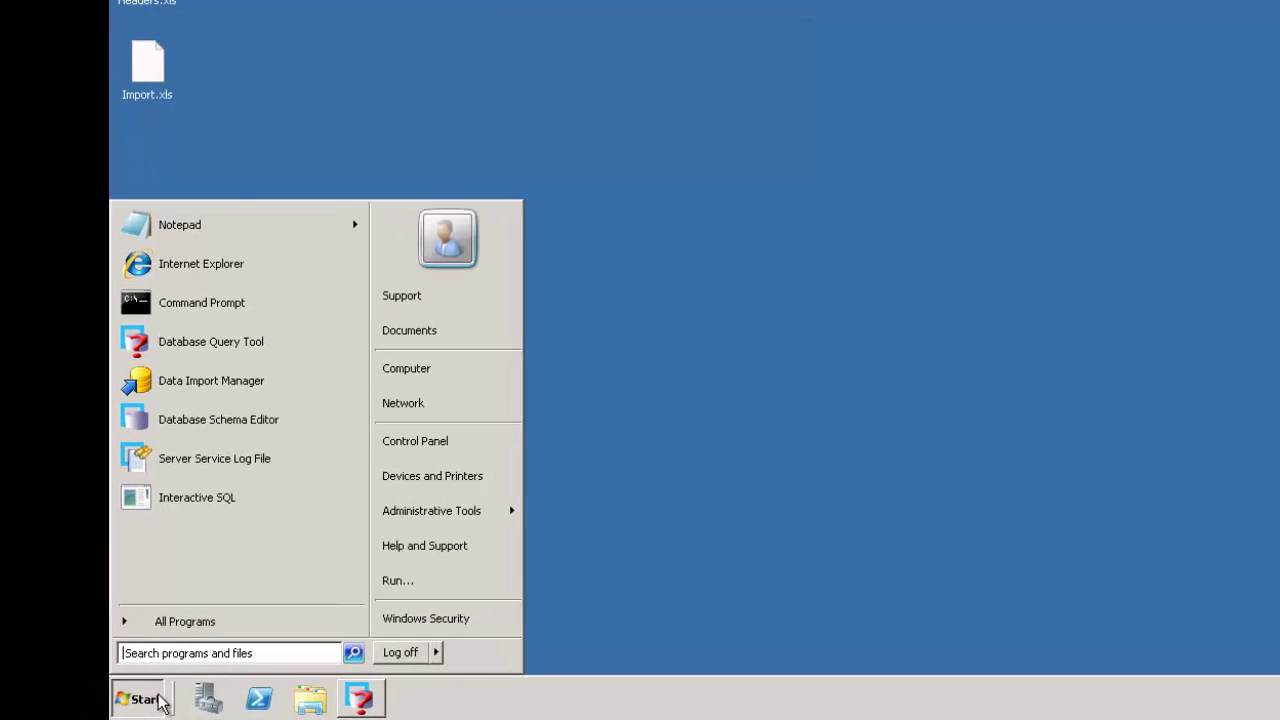
pyautogui.click(182, 625)
pyautogui.click(190, 360)
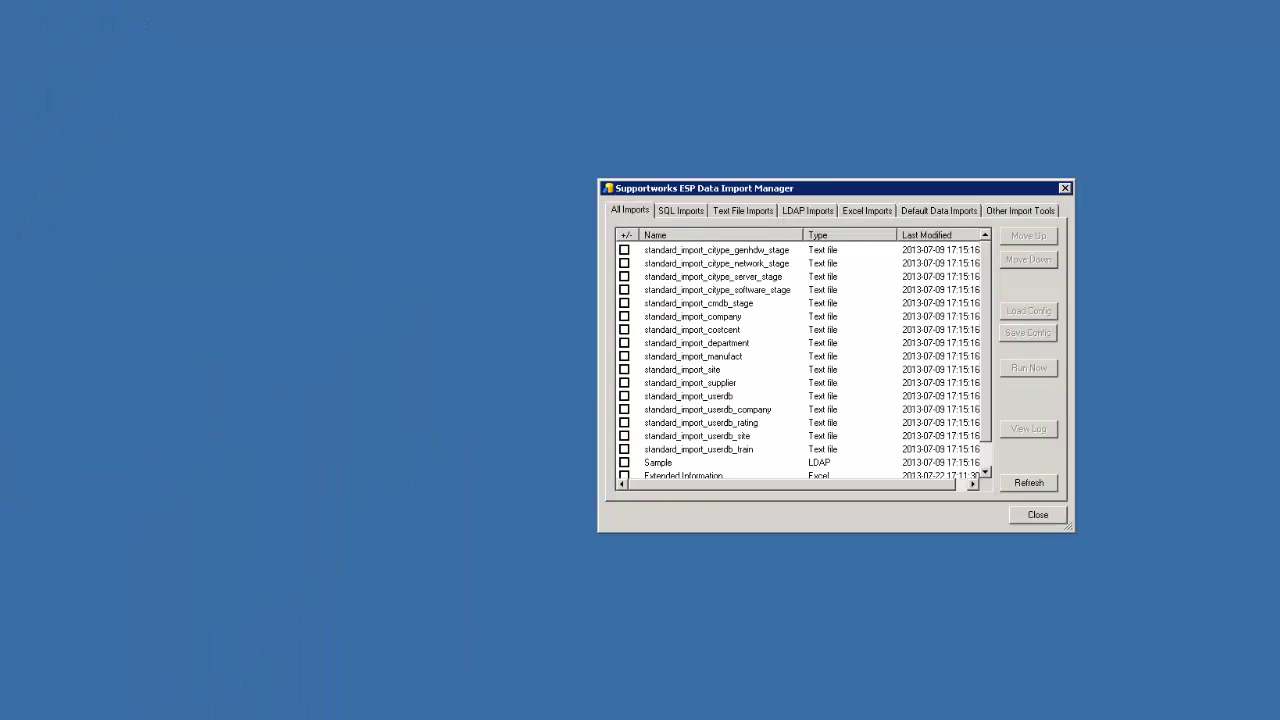
# - Show the Excel imports and select Extended Information and Main CI Information
pyautogui.moveTo(803, 192); pyautogui.dragTo(349, 192)
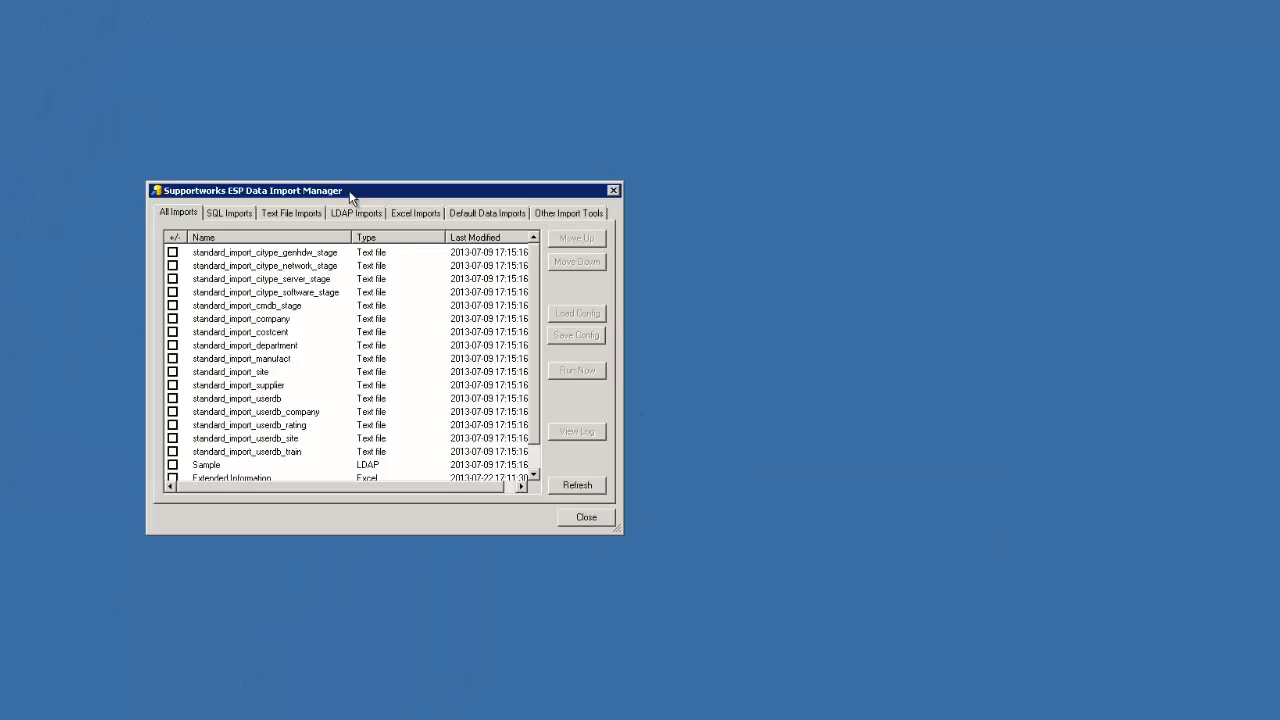
pyautogui.click(414, 212)
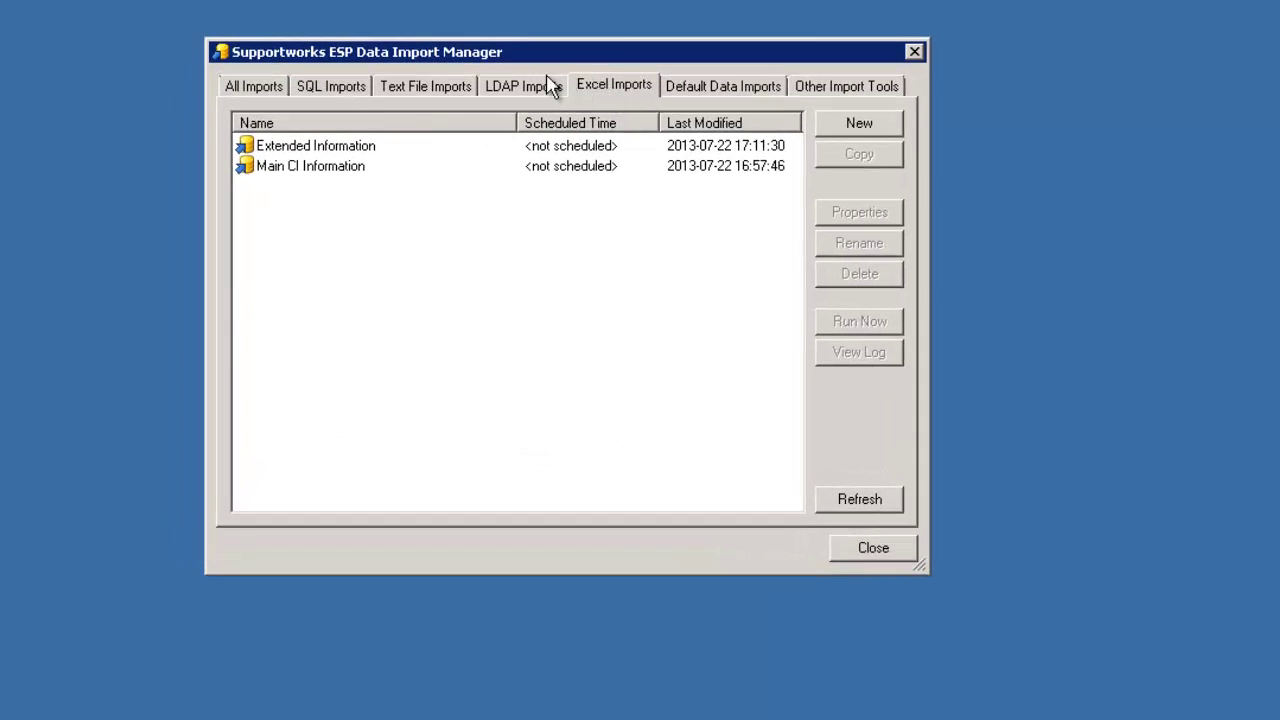
pyautogui.click(294, 153)
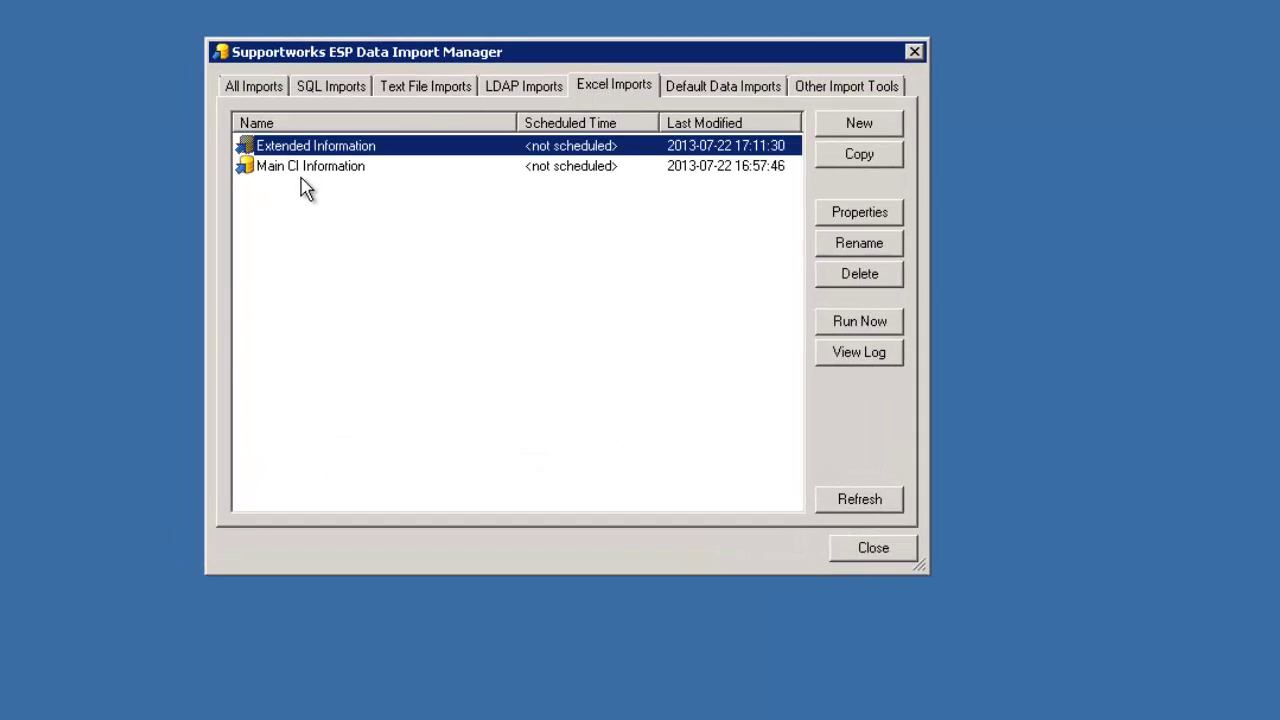
pyautogui.click(299, 172)
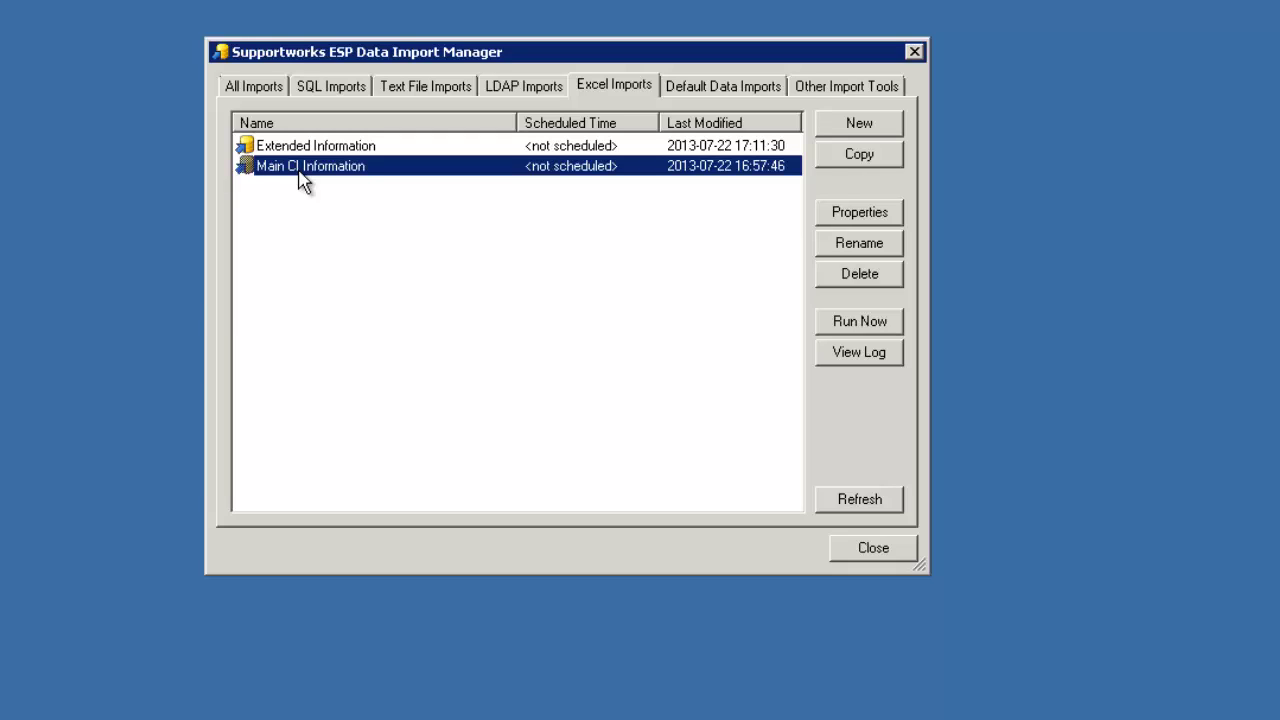
pyautogui.click(292, 149)
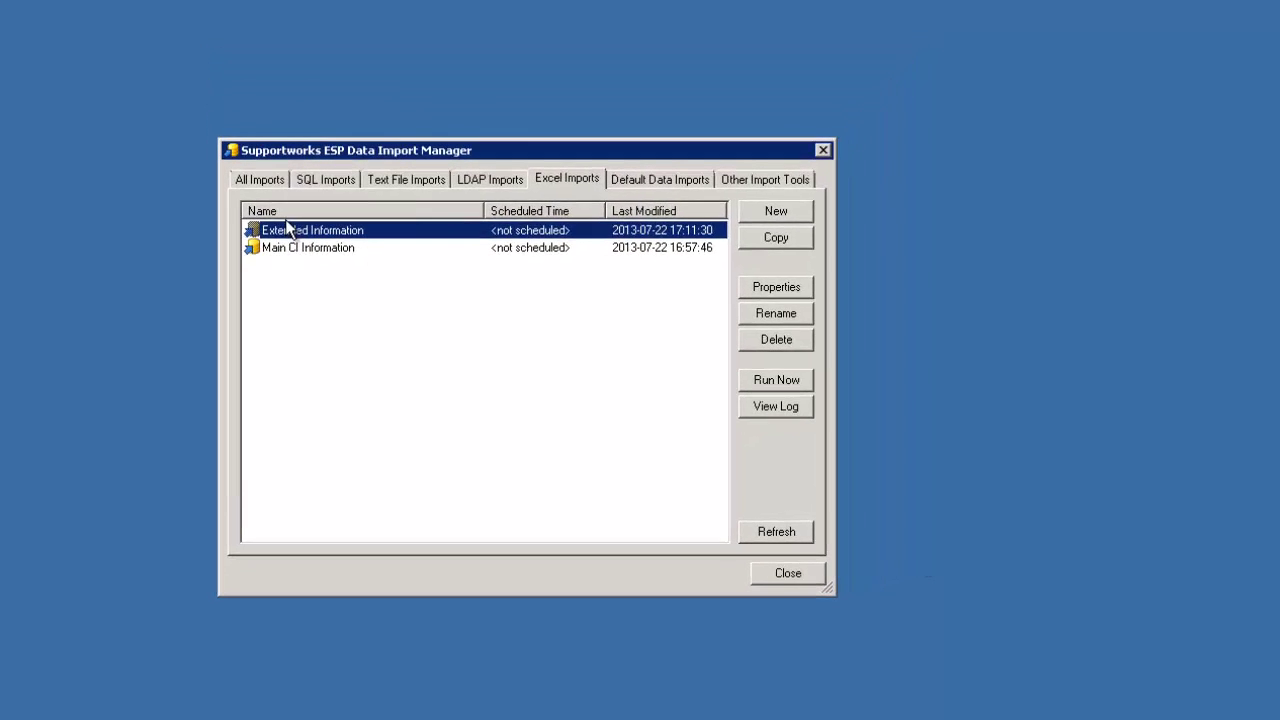
# - Set the Extended Information import's target value mapping table to citype_software_stage
pyautogui.doubleClick(299, 232)
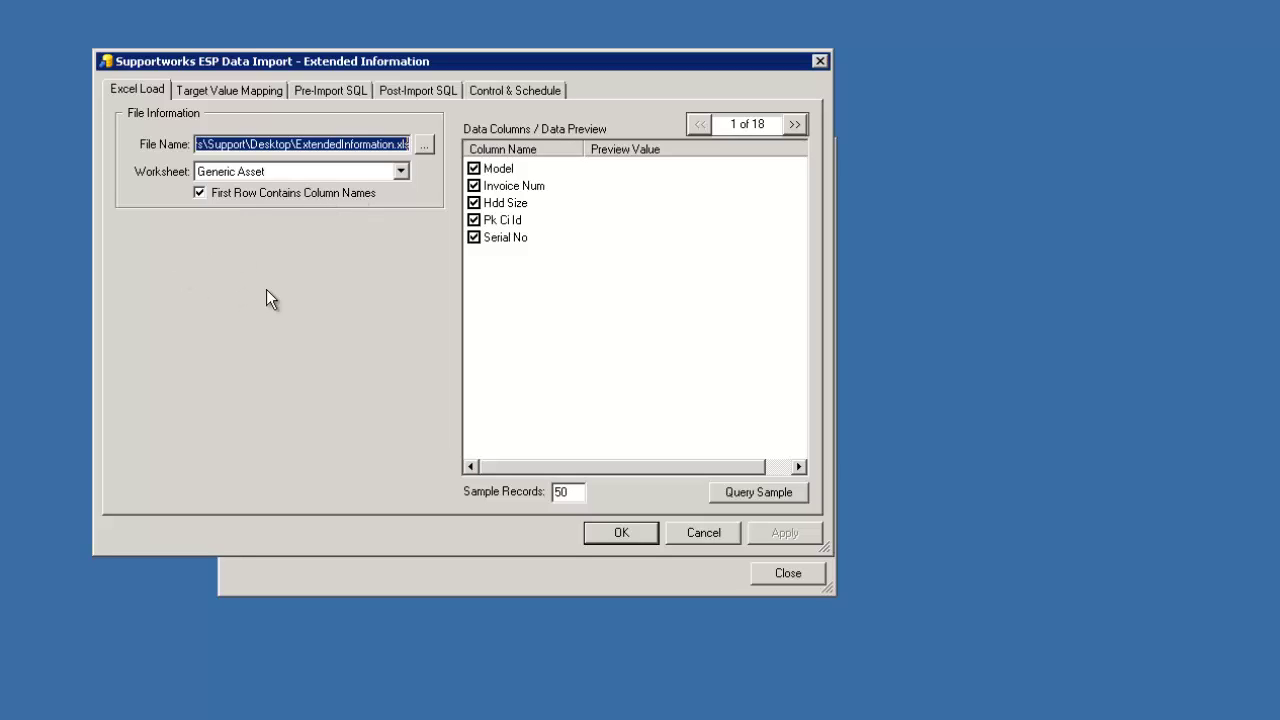
pyautogui.click(263, 93)
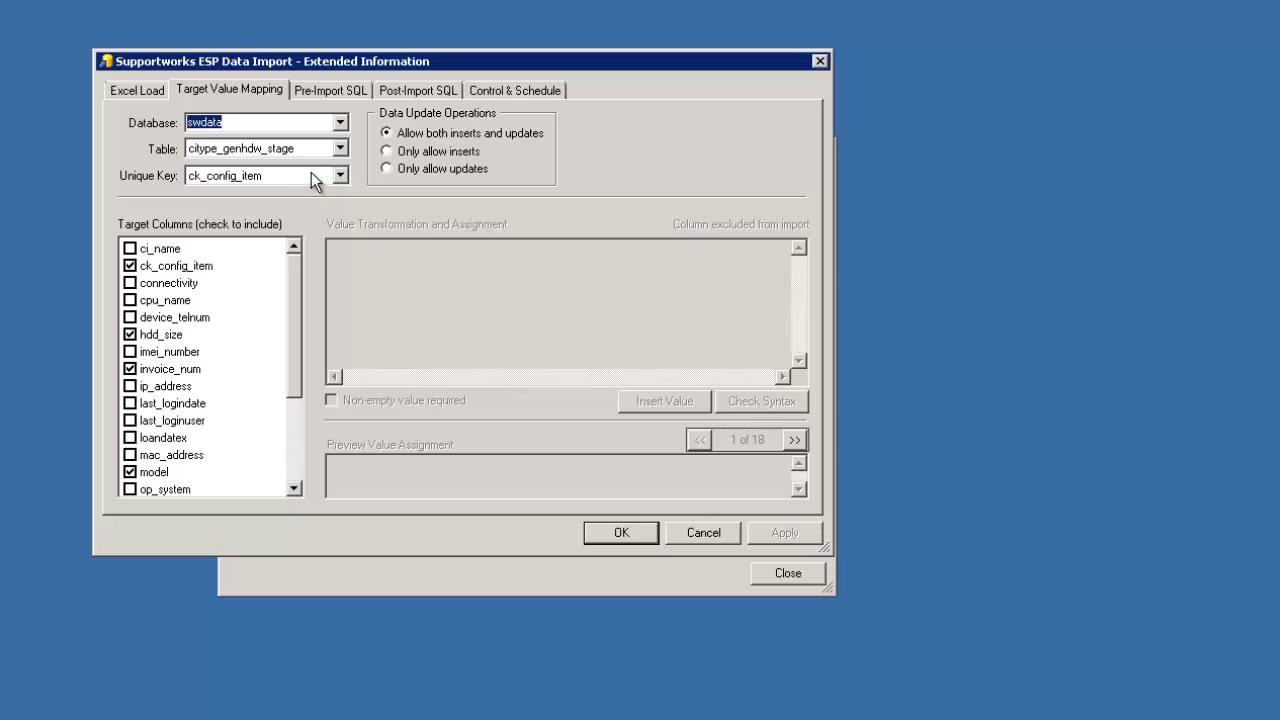
pyautogui.click(340, 149)
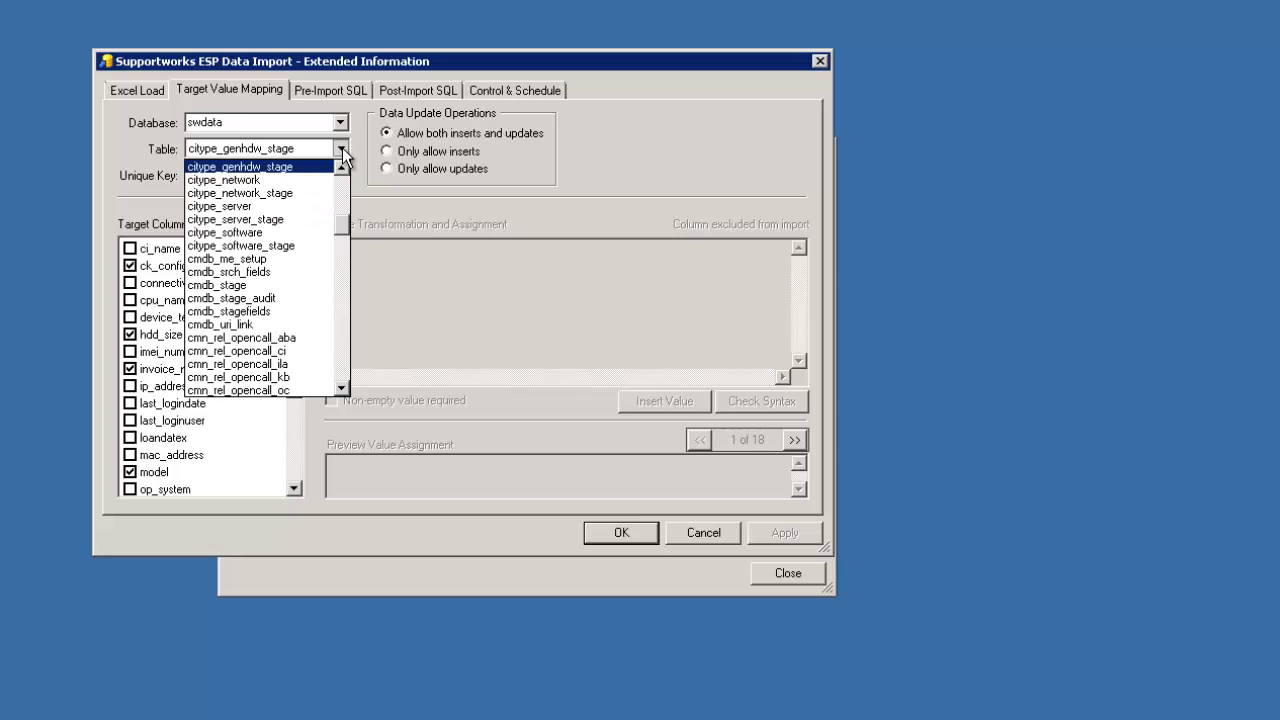
pyautogui.click(267, 246)
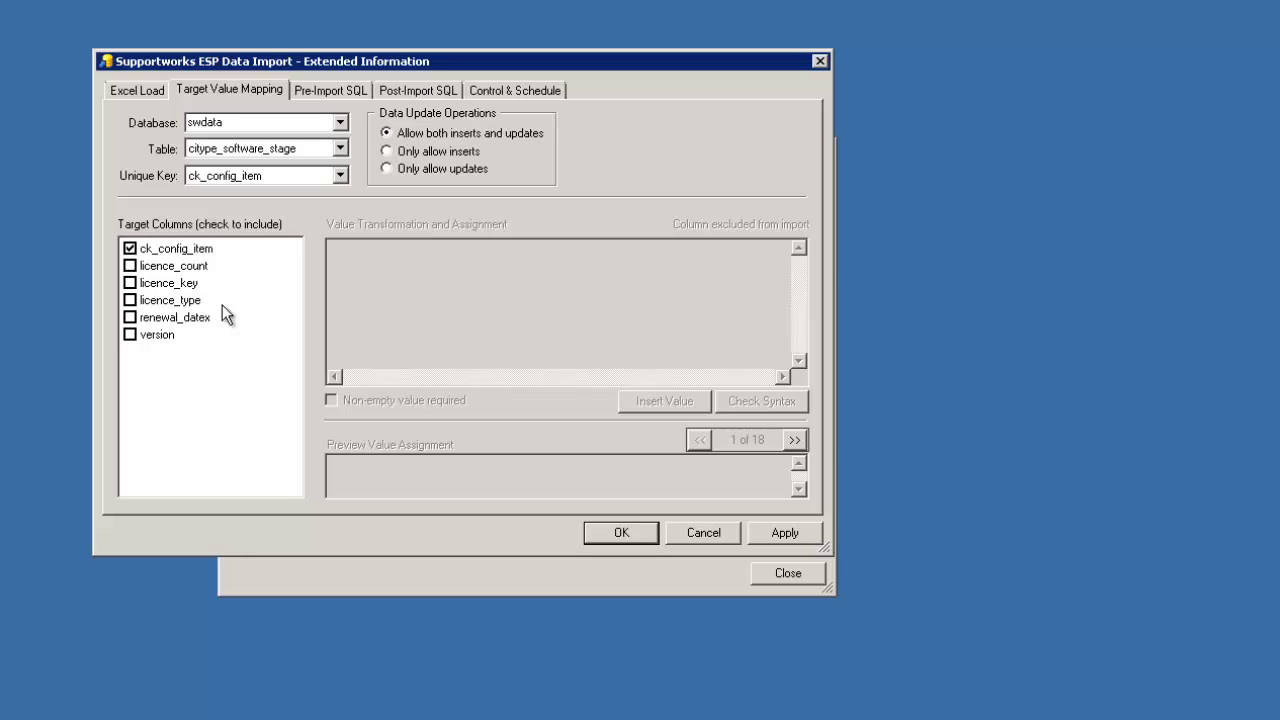
pyautogui.click(340, 148)
pyautogui.click(341, 170)
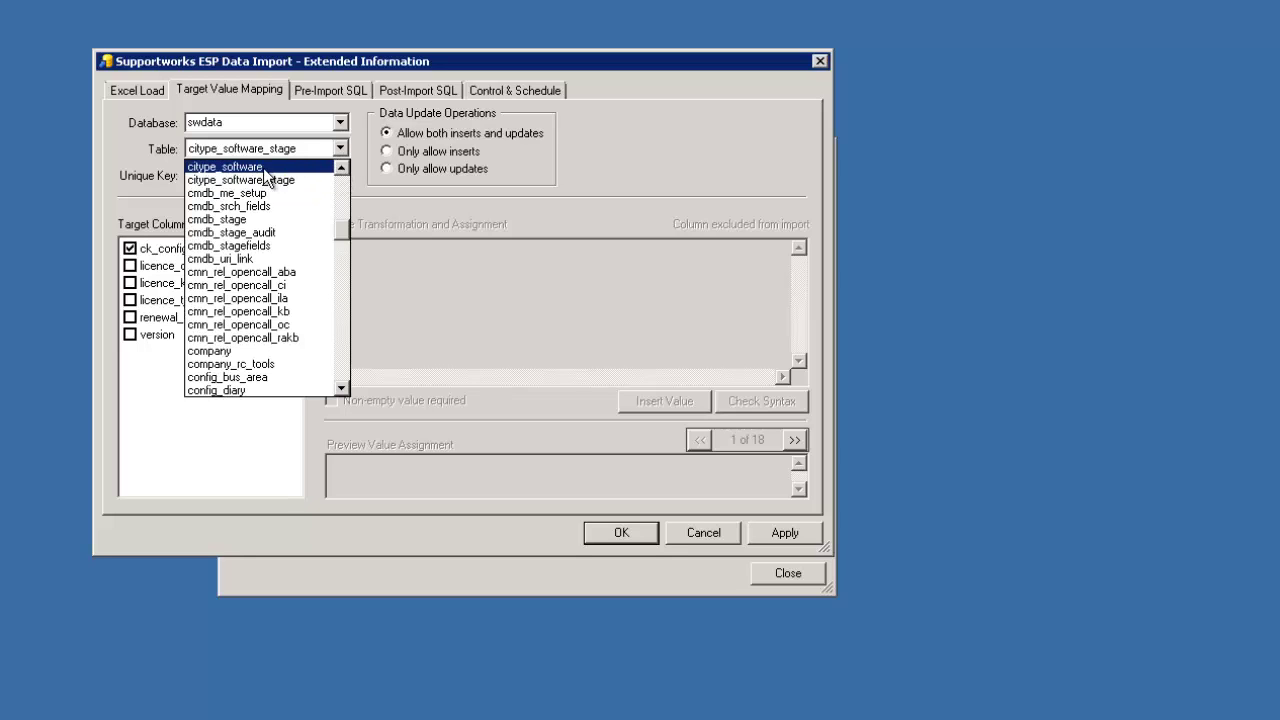
pyautogui.click(242, 167)
pyautogui.click(295, 153)
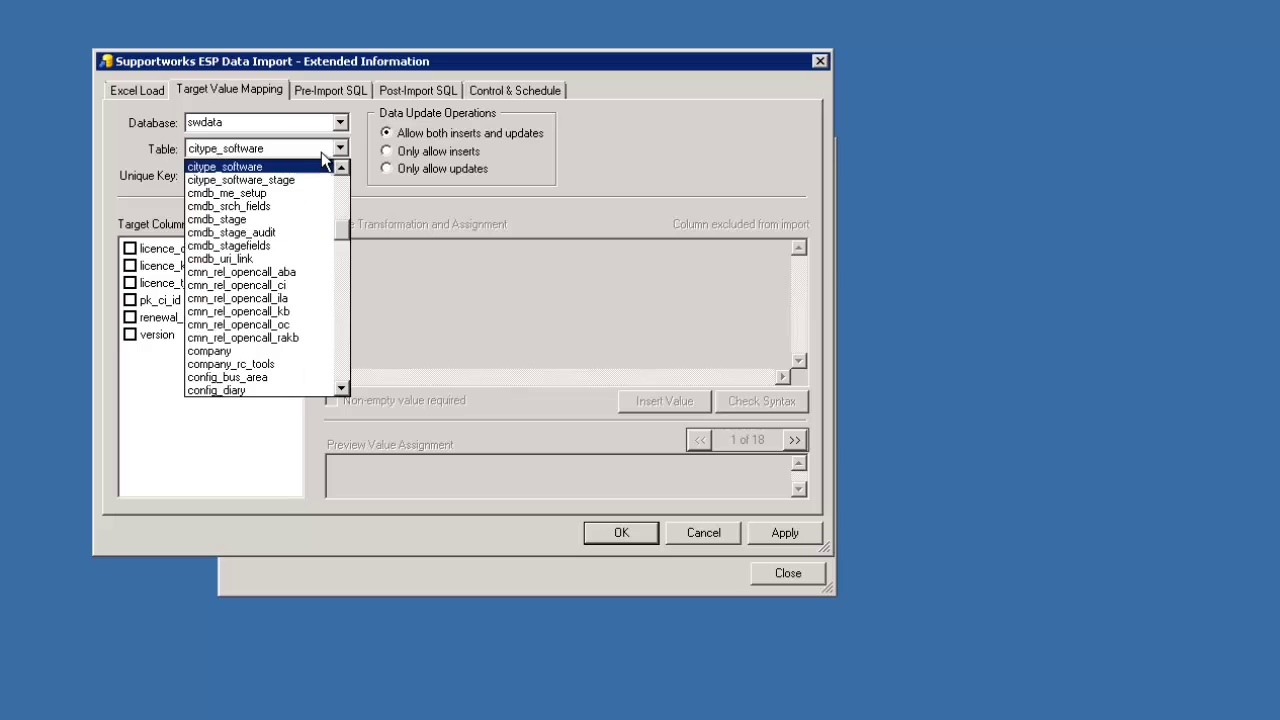
pyautogui.click(283, 180)
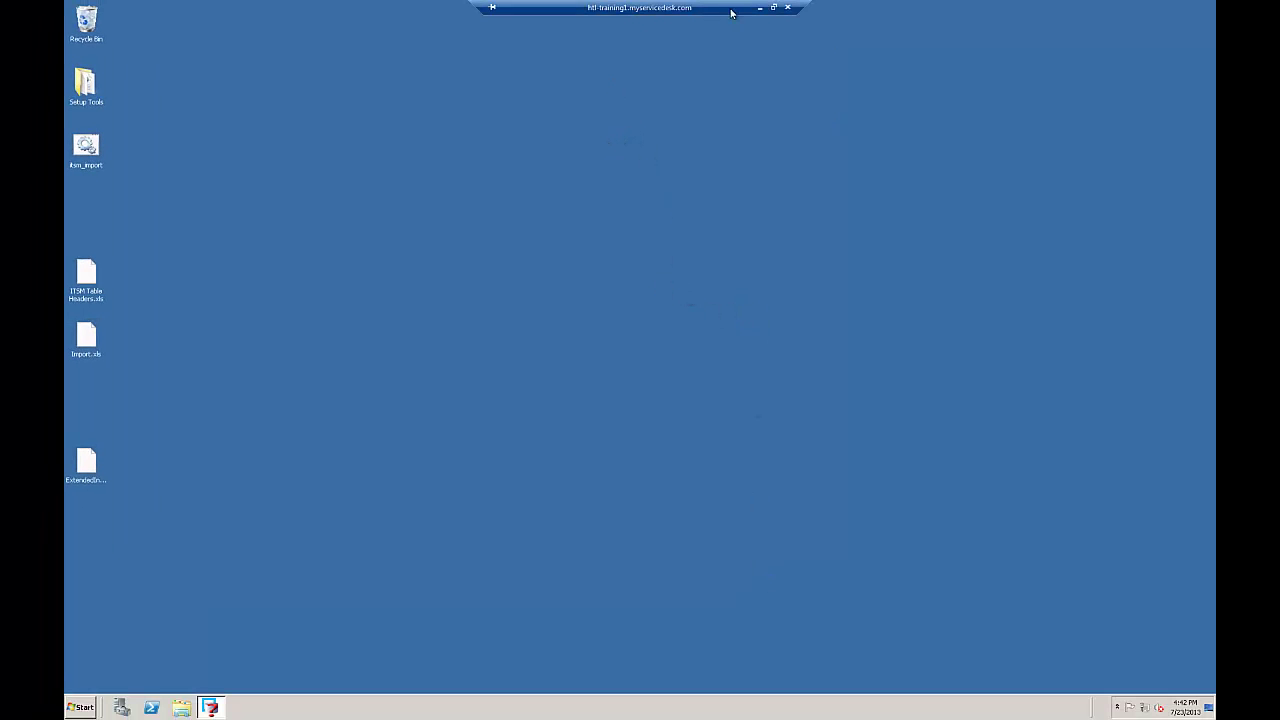
# - Open the Configuration Items manager and begin adding a new item
pyautogui.click(754, 11)
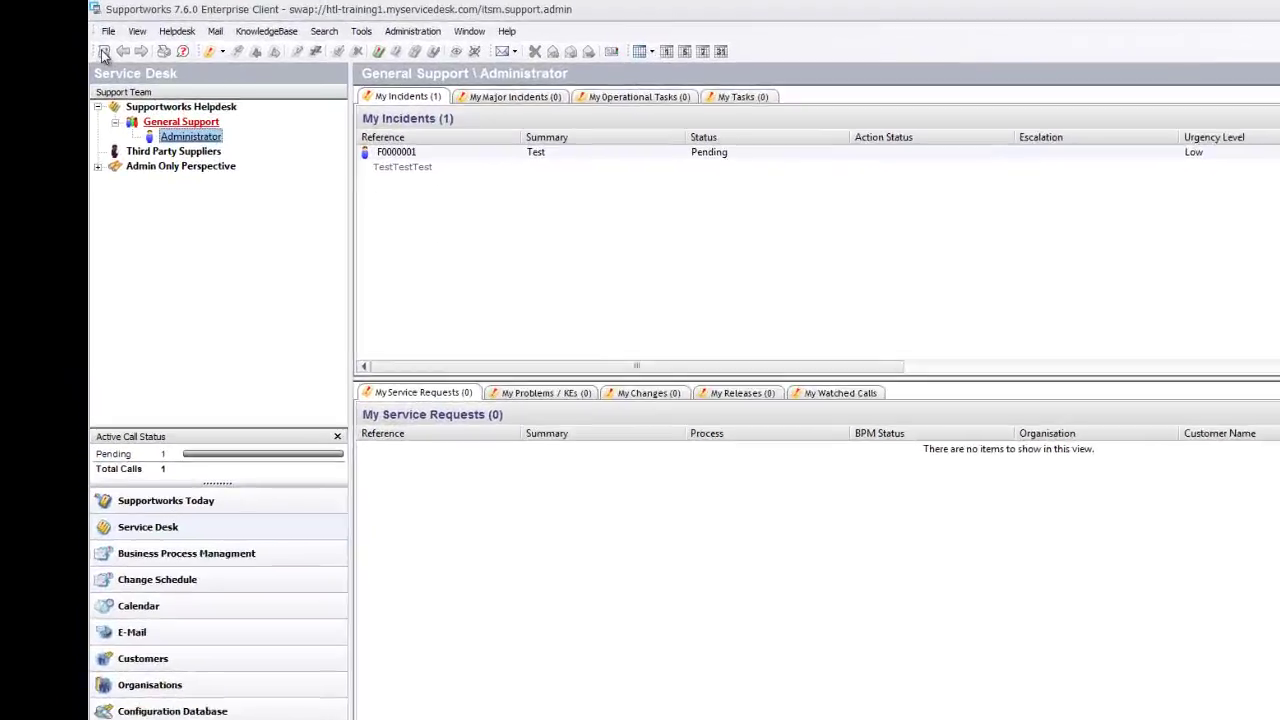
pyautogui.click(79, 22)
pyautogui.moveTo(329, 297)
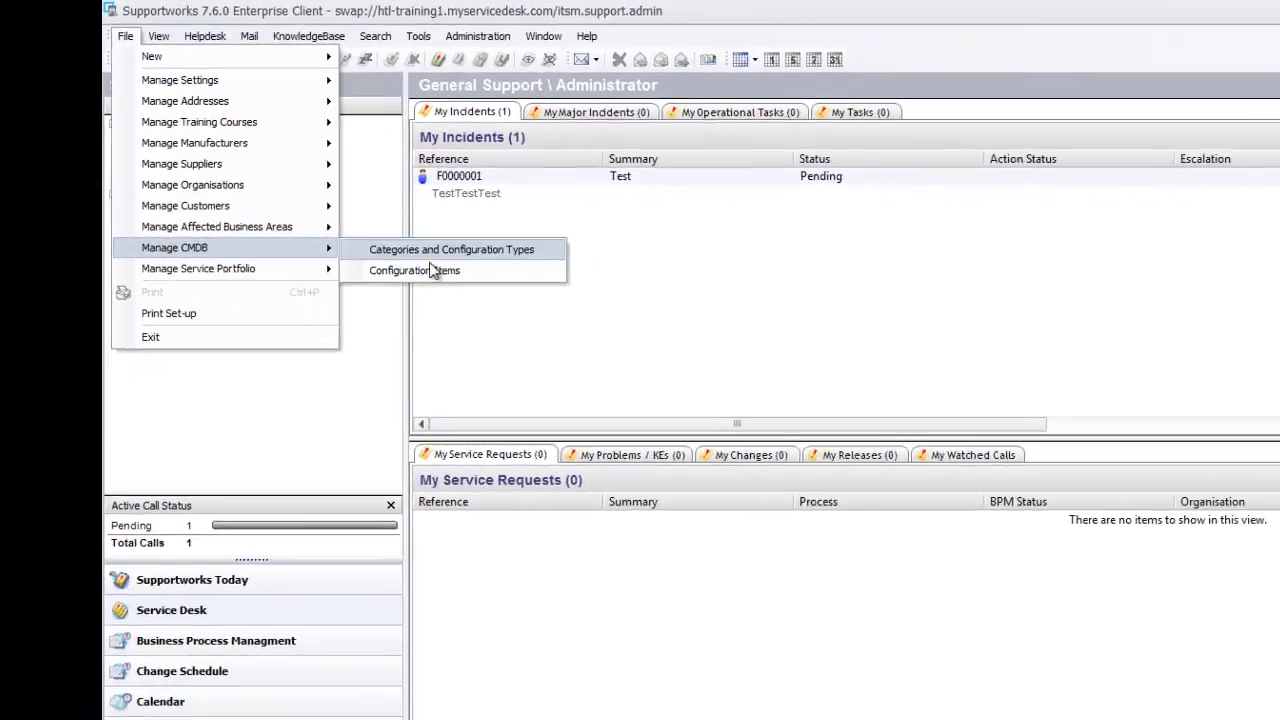
pyautogui.click(470, 329)
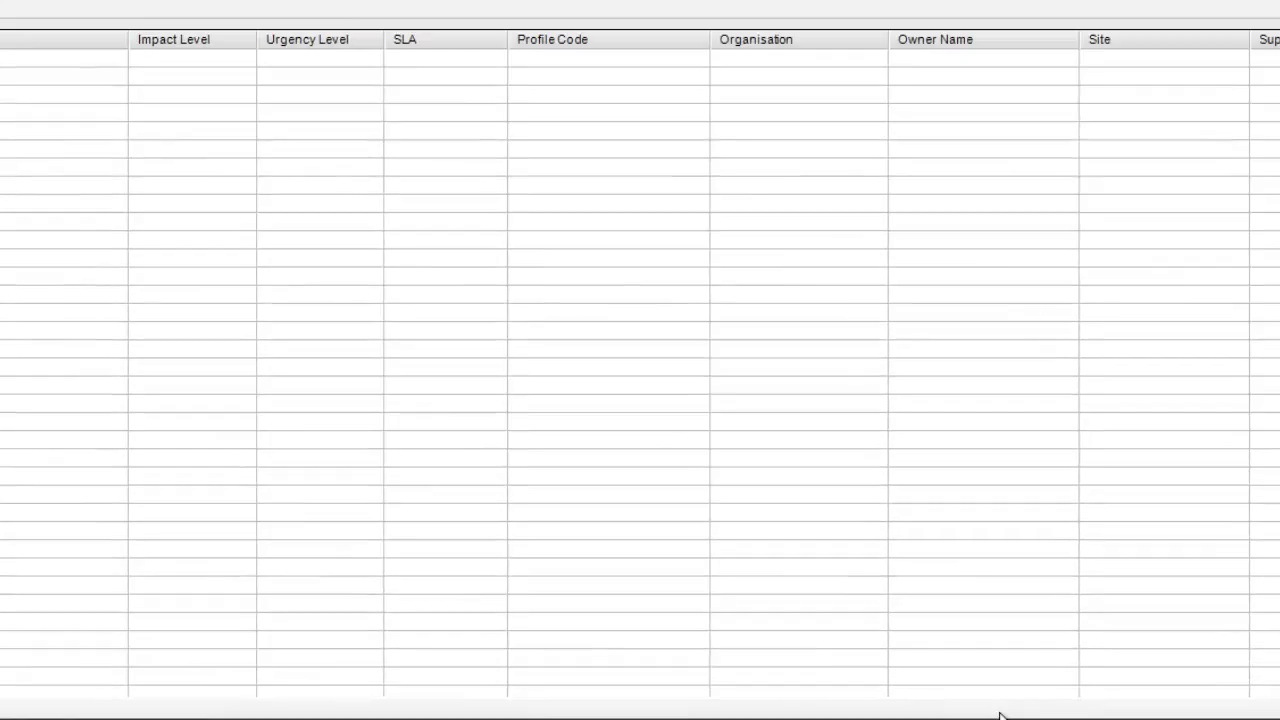
pyautogui.click(1040, 672)
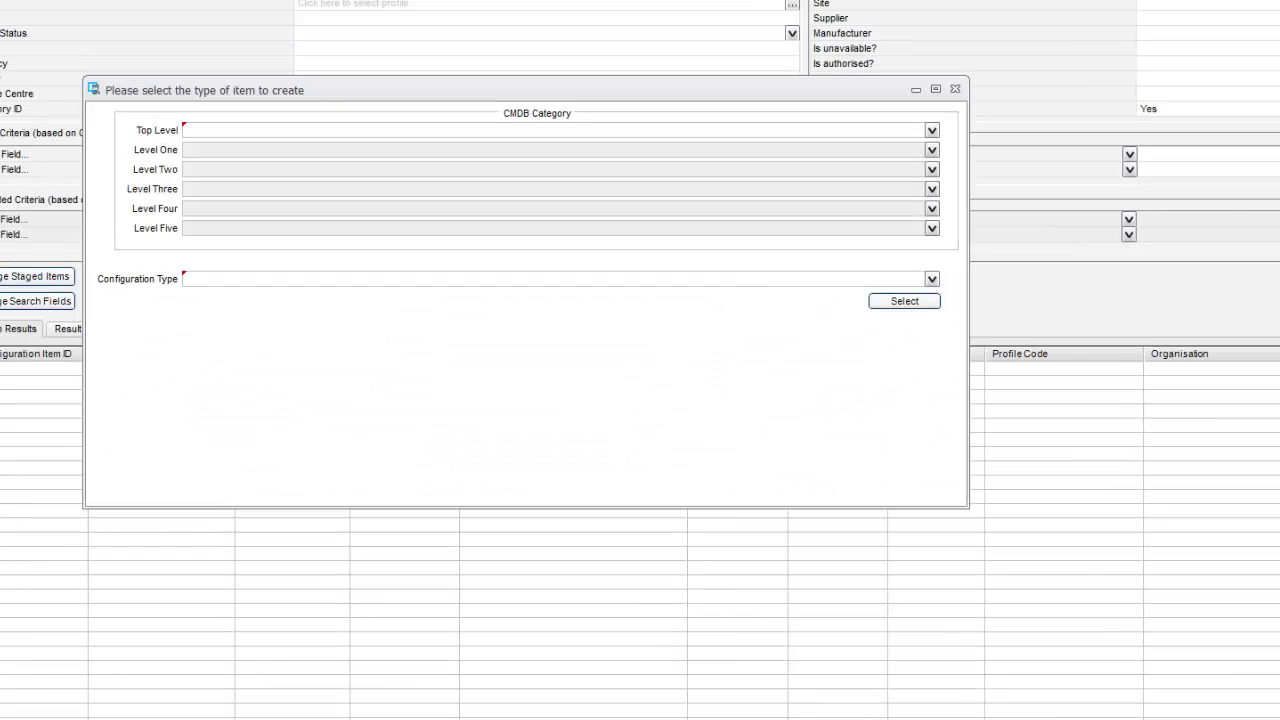
# - Choose the Software > MS Office > MS Project type for the new item
pyautogui.click(782, 132)
pyautogui.click(214, 169)
pyautogui.click(215, 149)
pyautogui.click(230, 176)
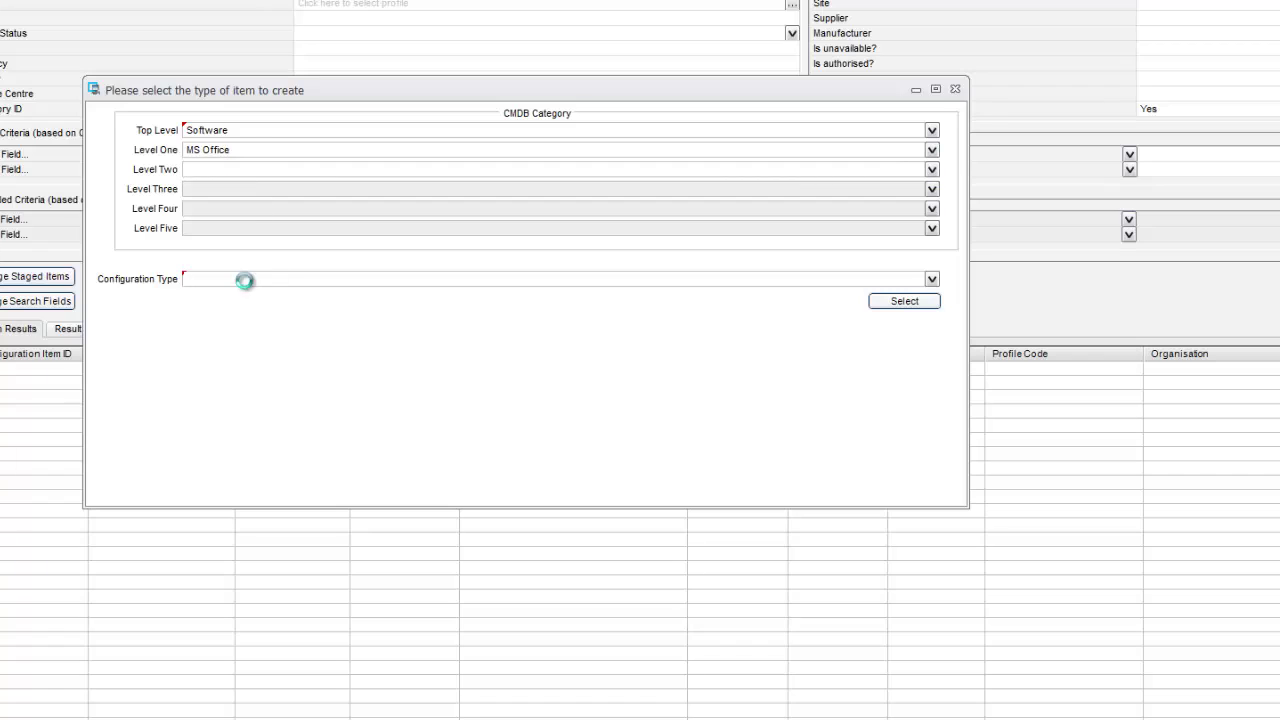
pyautogui.click(246, 281)
pyautogui.click(244, 292)
pyautogui.click(903, 301)
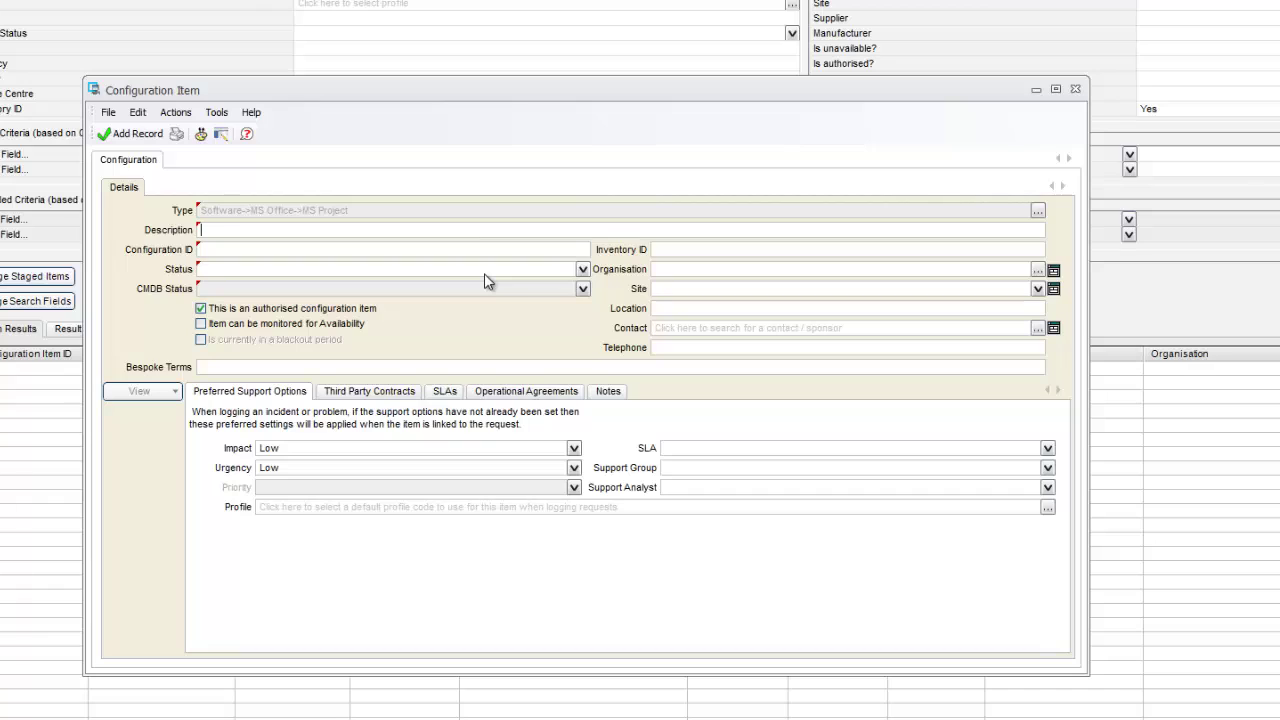
# - Enter description 'MS Project 2003', configuration ID MSProject1, and status Operational
pyautogui.write('MS Project 2003')
pyautogui.moveTo(304, 229); pyautogui.dragTo(196, 240)
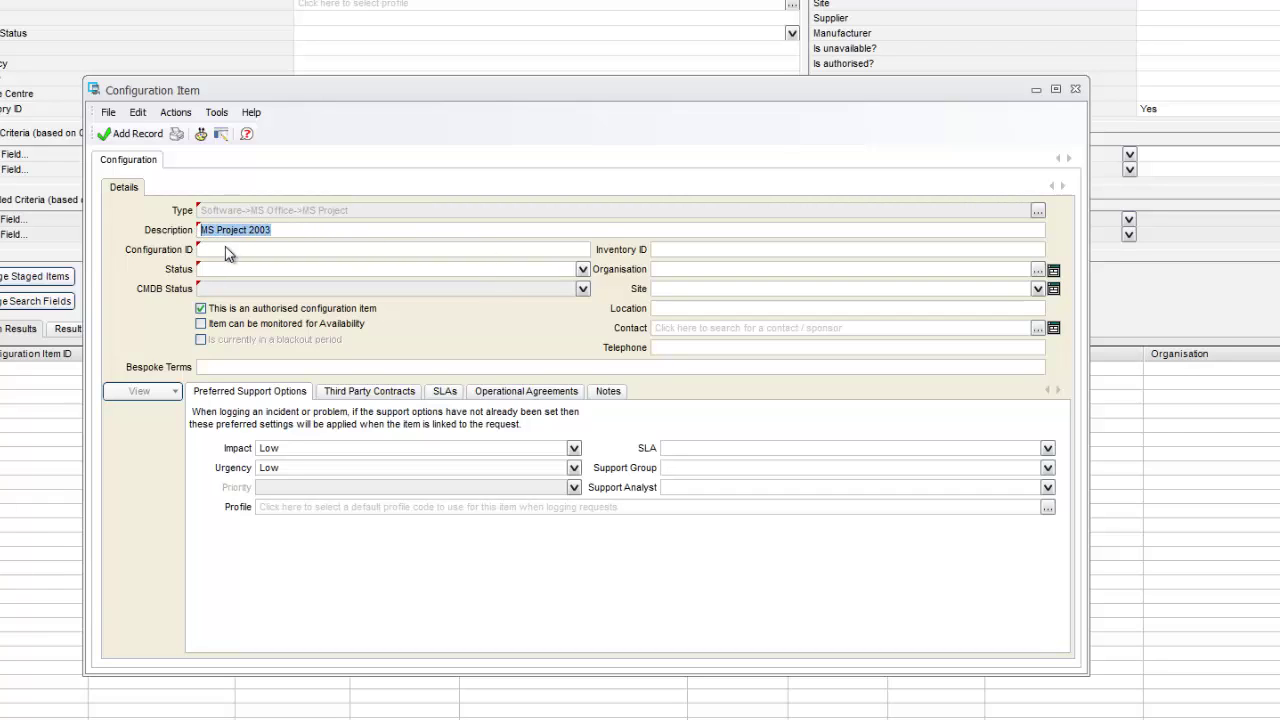
pyautogui.click(232, 250)
pyautogui.write('MSP')
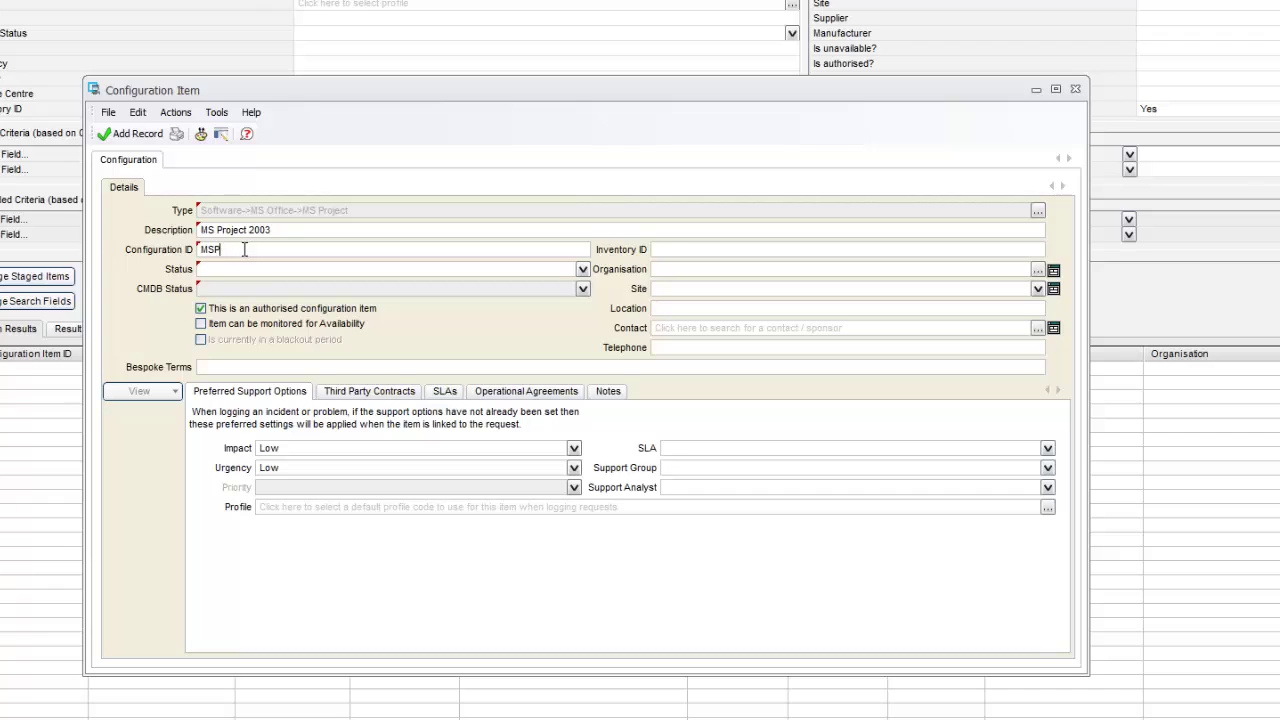
pyautogui.write('roject1')
pyautogui.click(382, 268)
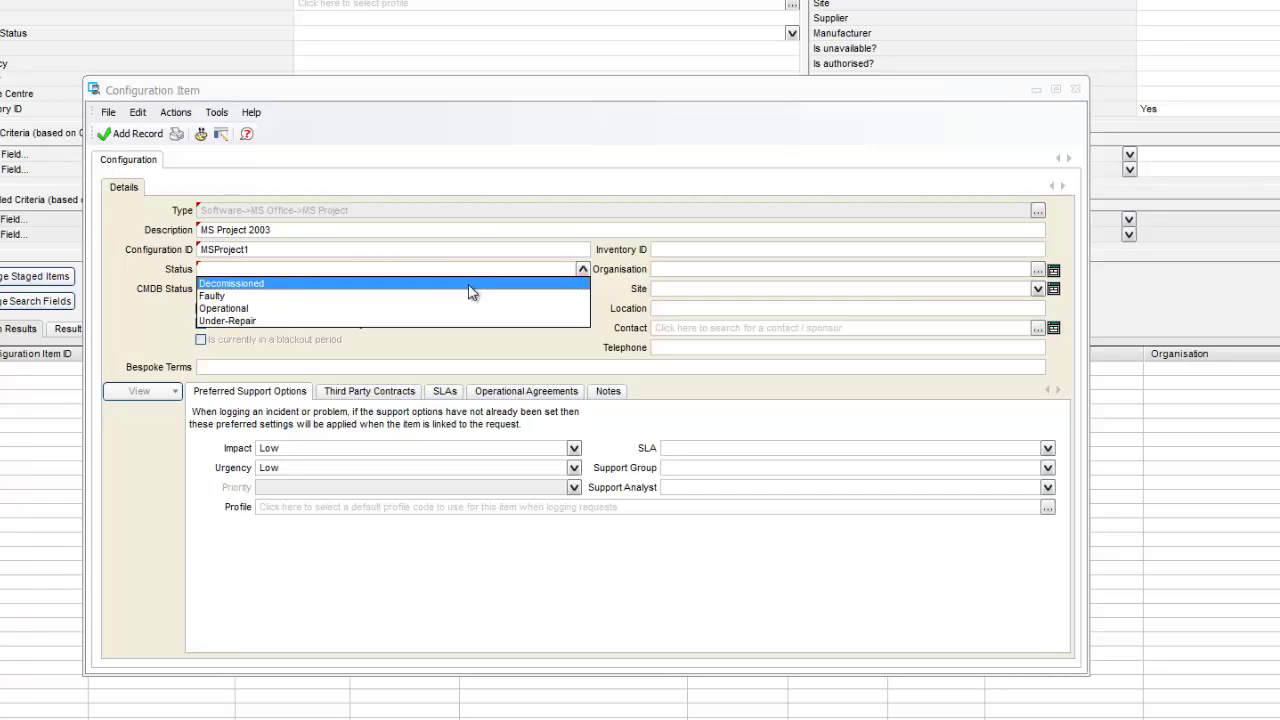
pyautogui.click(254, 311)
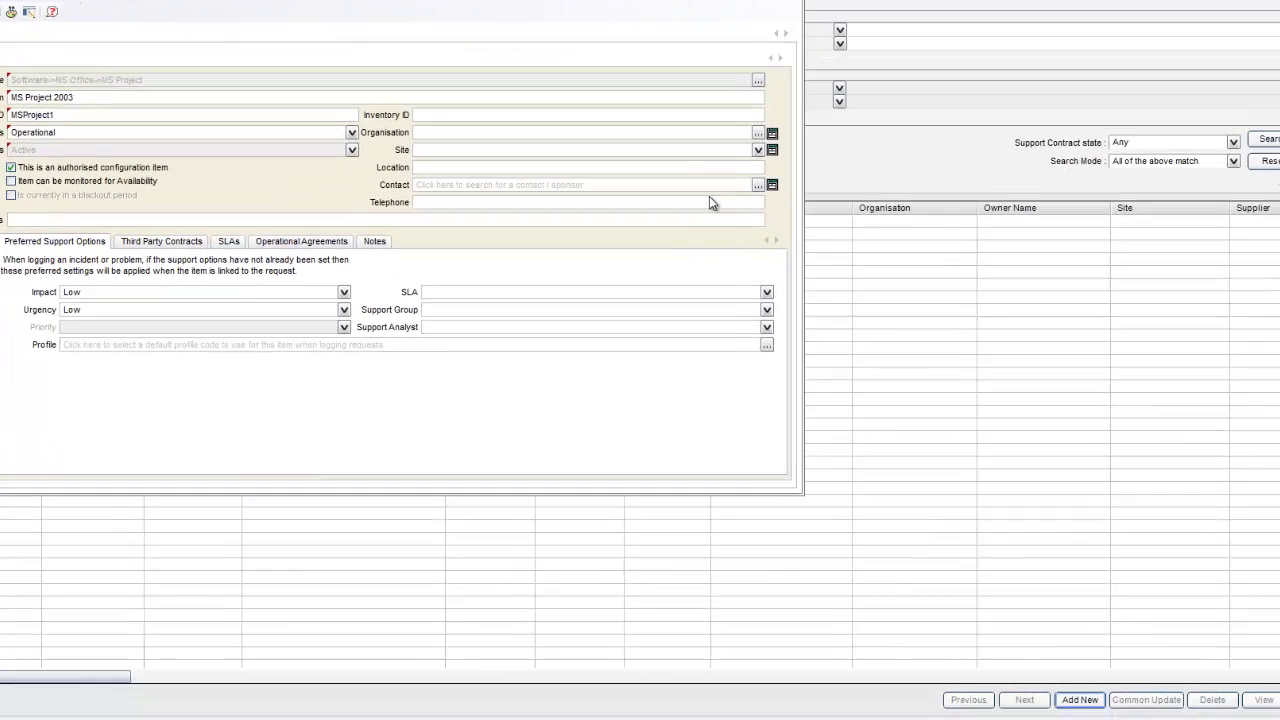
# - Link the test customer as the contact and save the configuration item
pyautogui.click(754, 330)
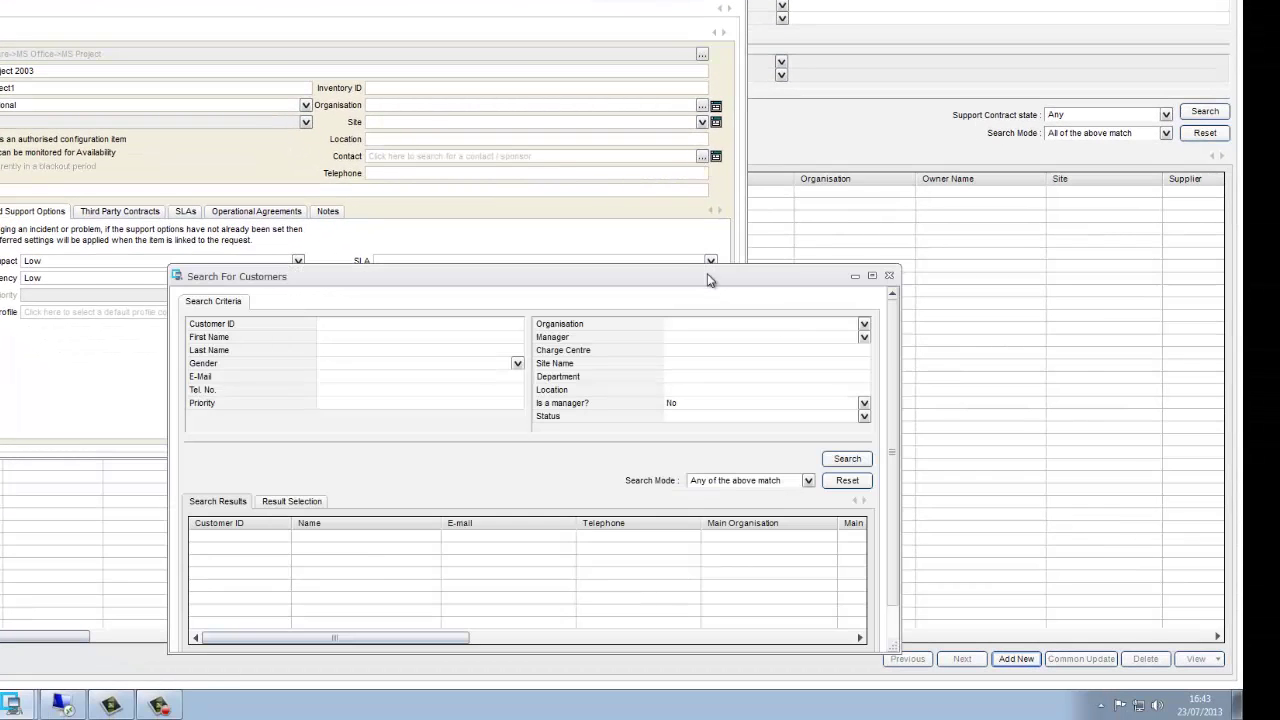
pyautogui.click(847, 458)
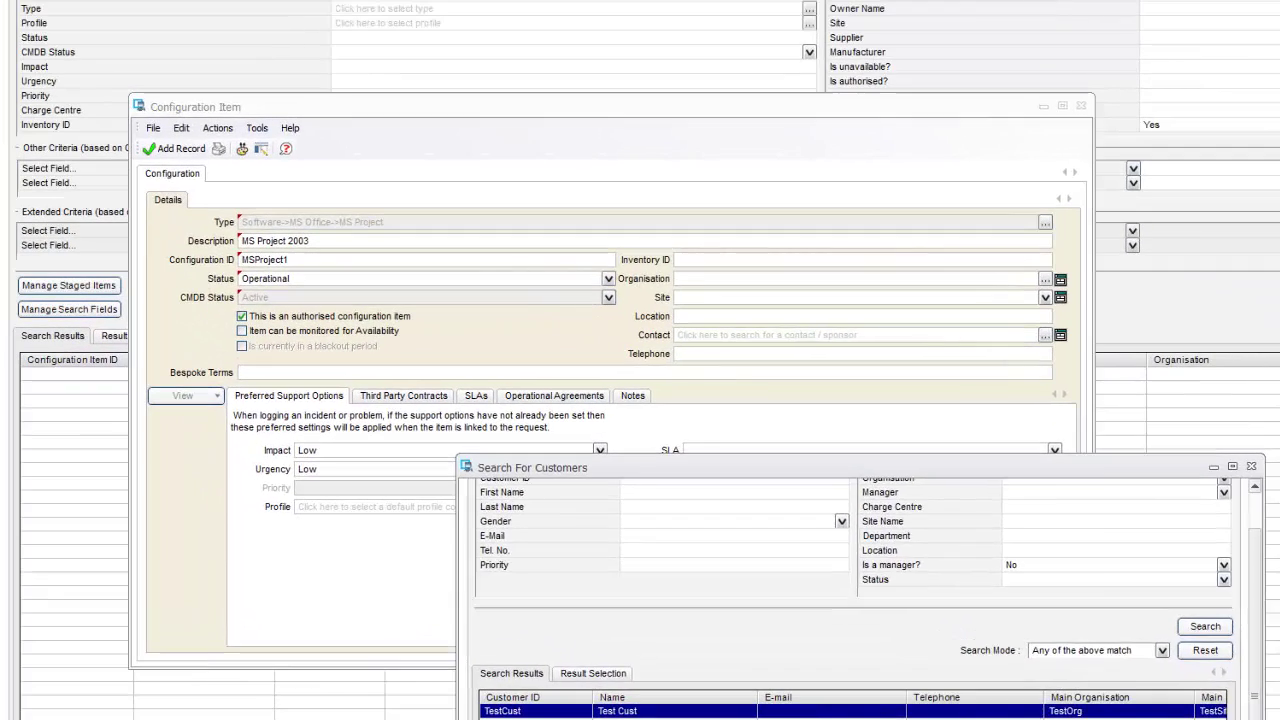
pyautogui.doubleClick(758, 535)
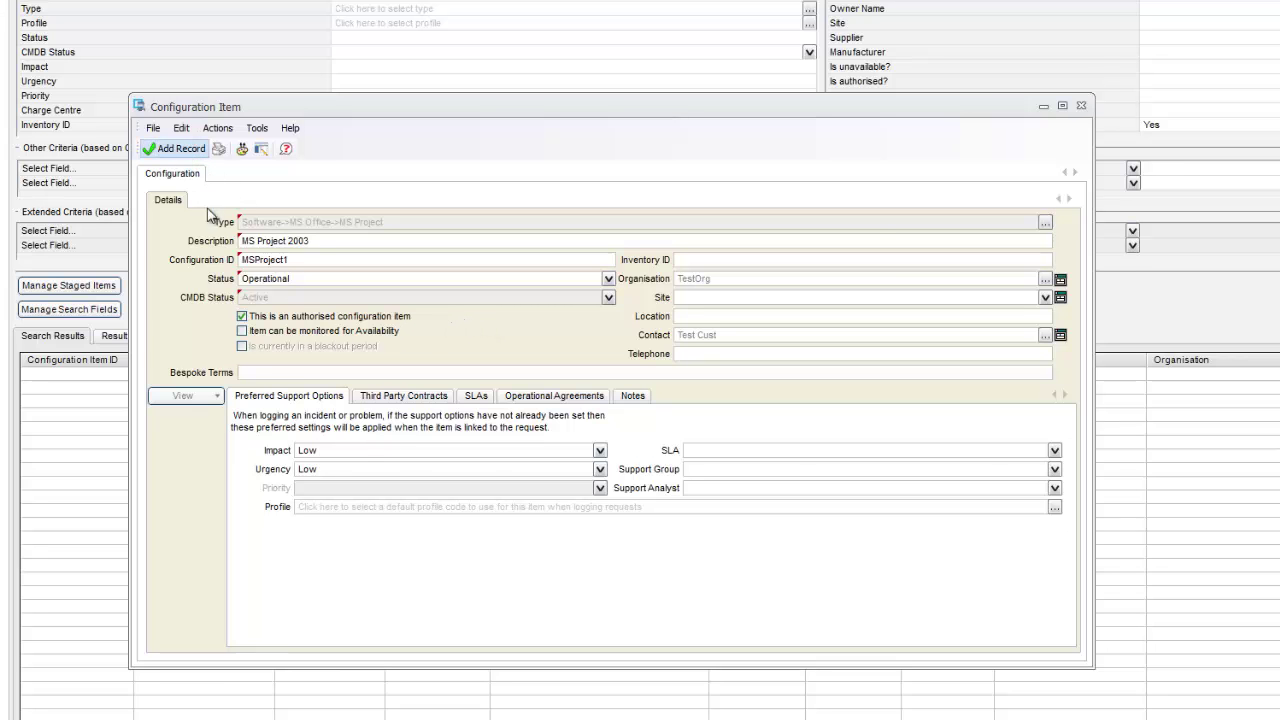
pyautogui.click(190, 149)
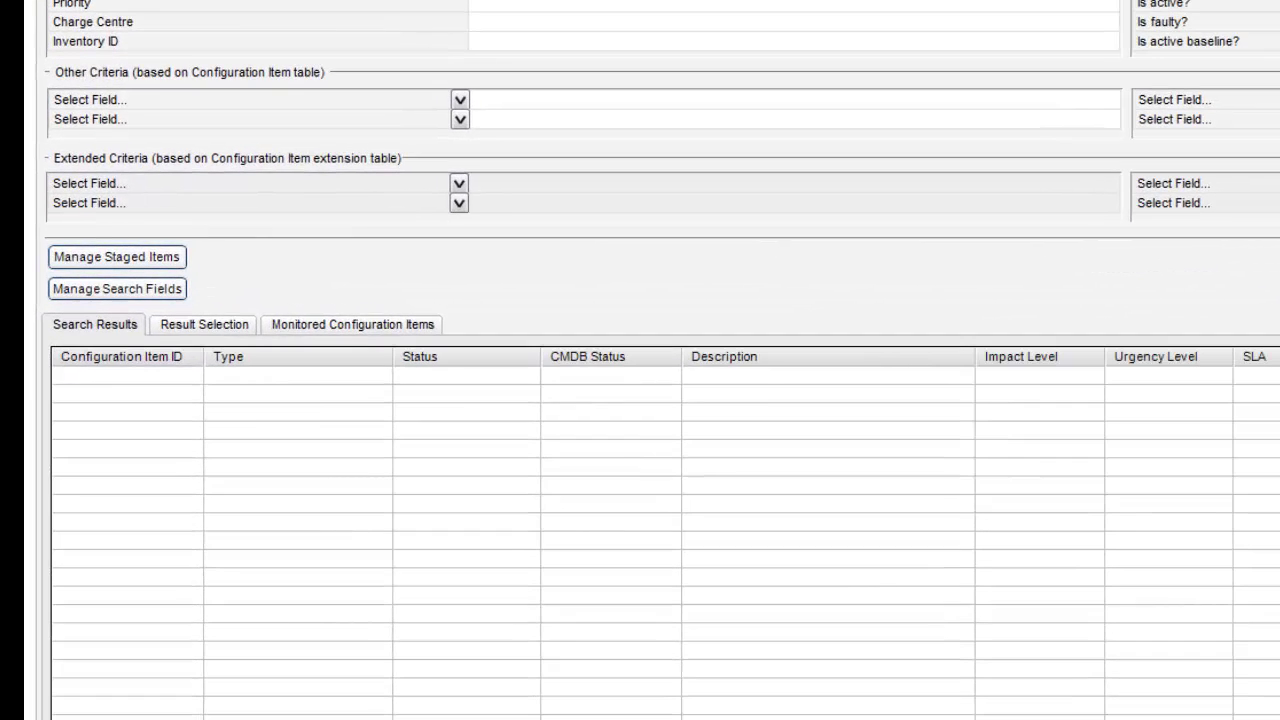
# - Open MSProject1 from the search results in the Update Configuration Item window
pyautogui.click(305, 395)
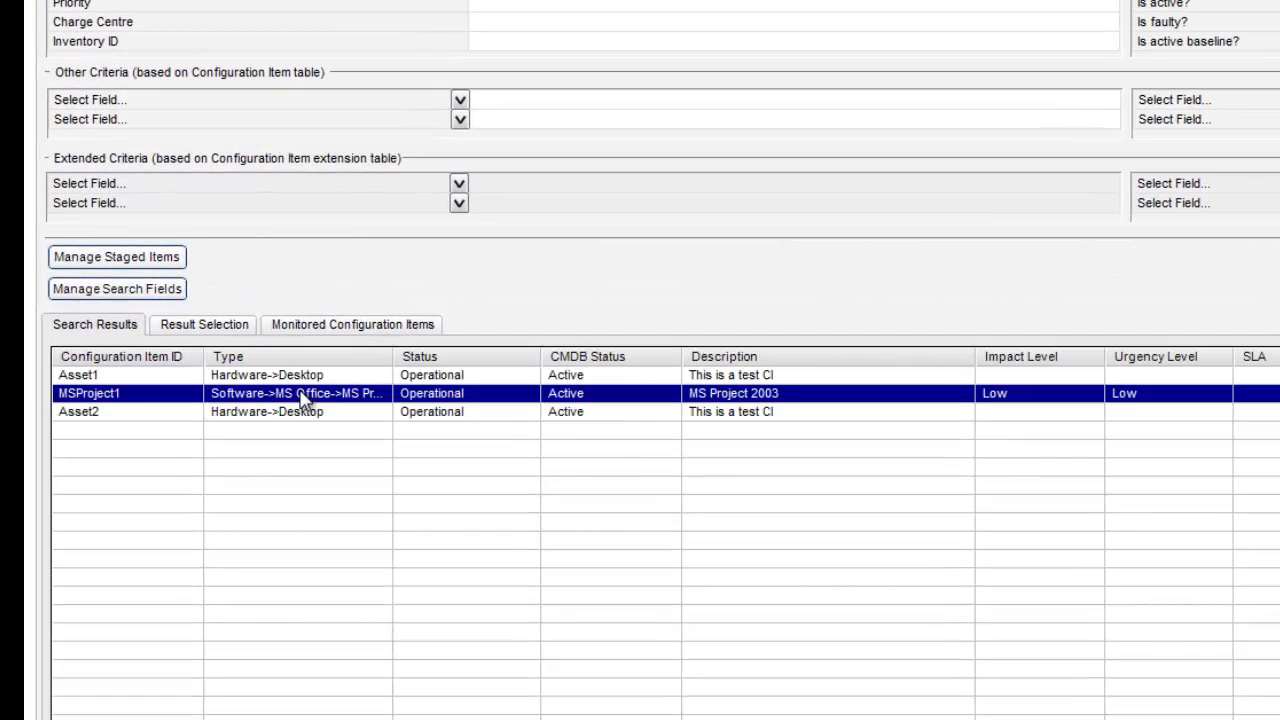
pyautogui.doubleClick(305, 395)
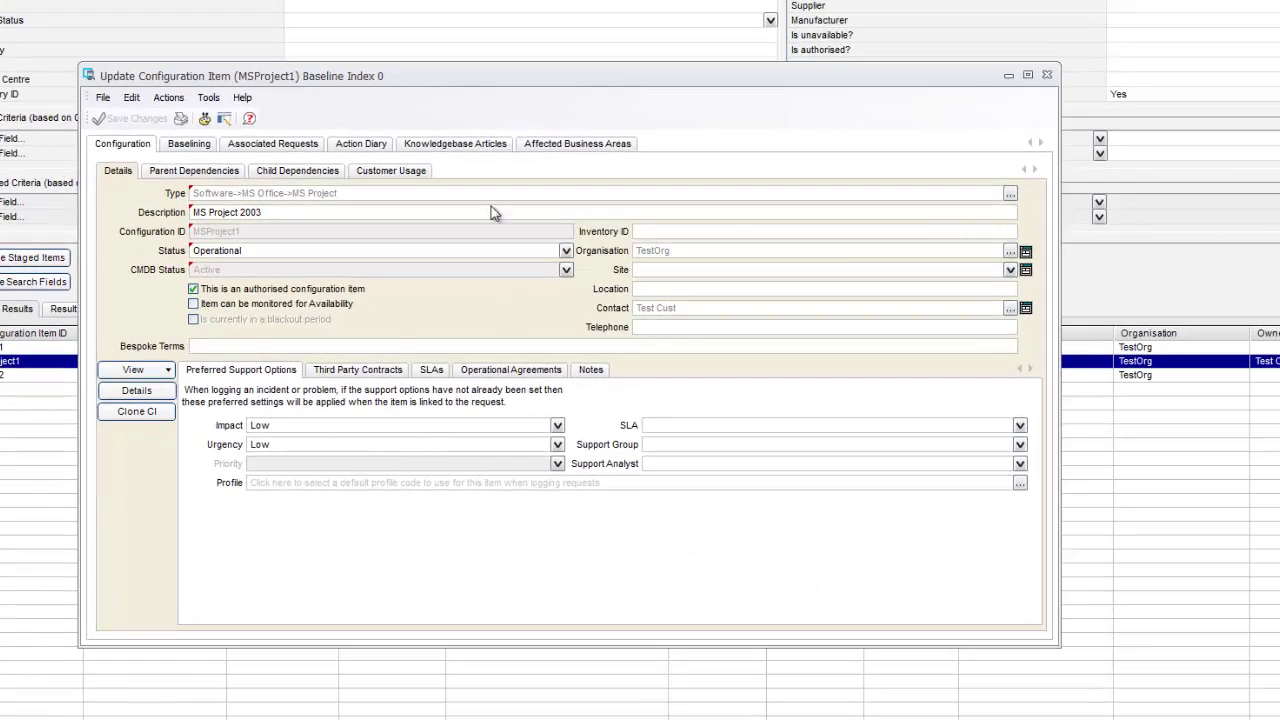
pyautogui.moveTo(411, 78); pyautogui.dragTo(541, 158)
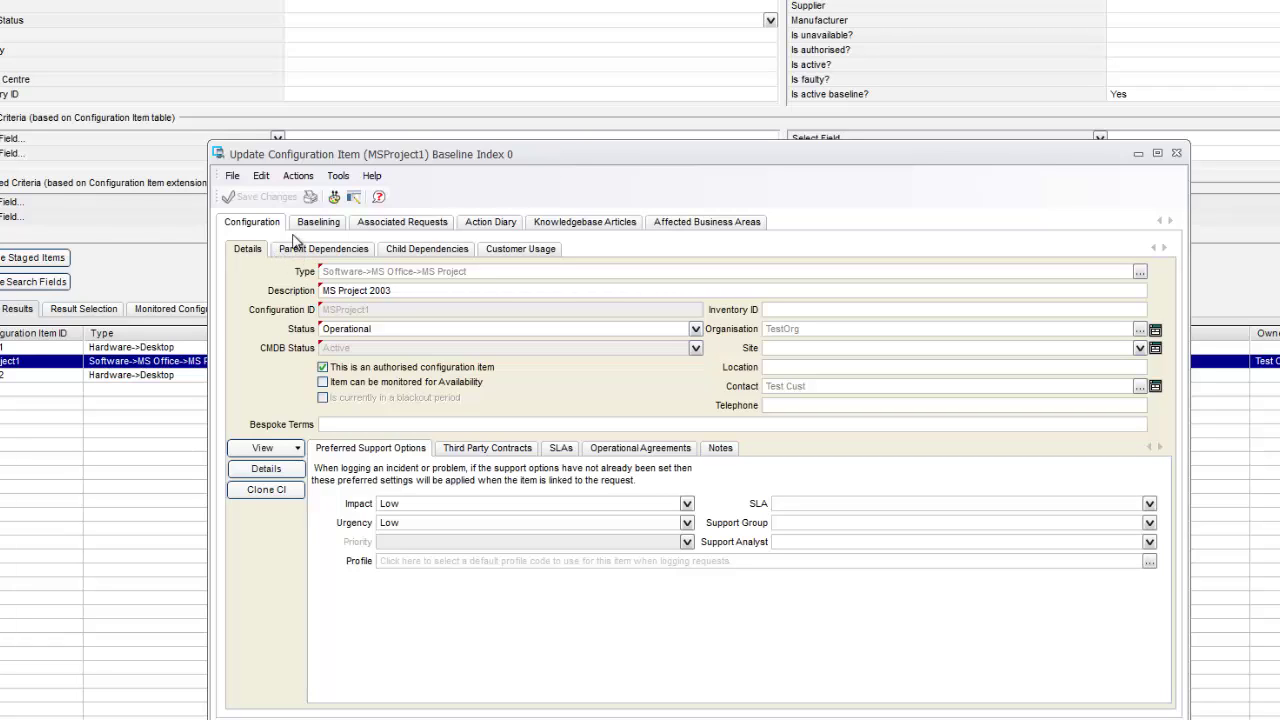
# - Open the item's extended licence details and set Licence Count to 1
pyautogui.click(280, 470)
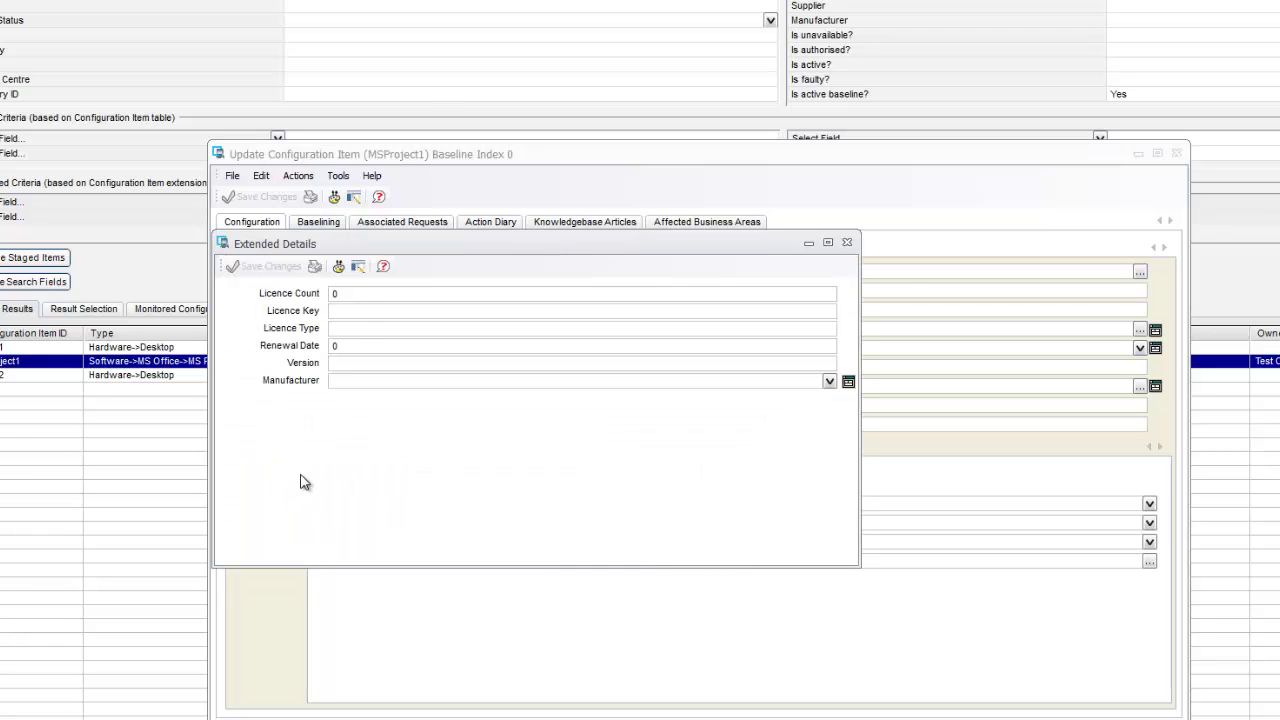
pyautogui.click(381, 293)
pyautogui.moveTo(380, 246); pyautogui.dragTo(391, 433)
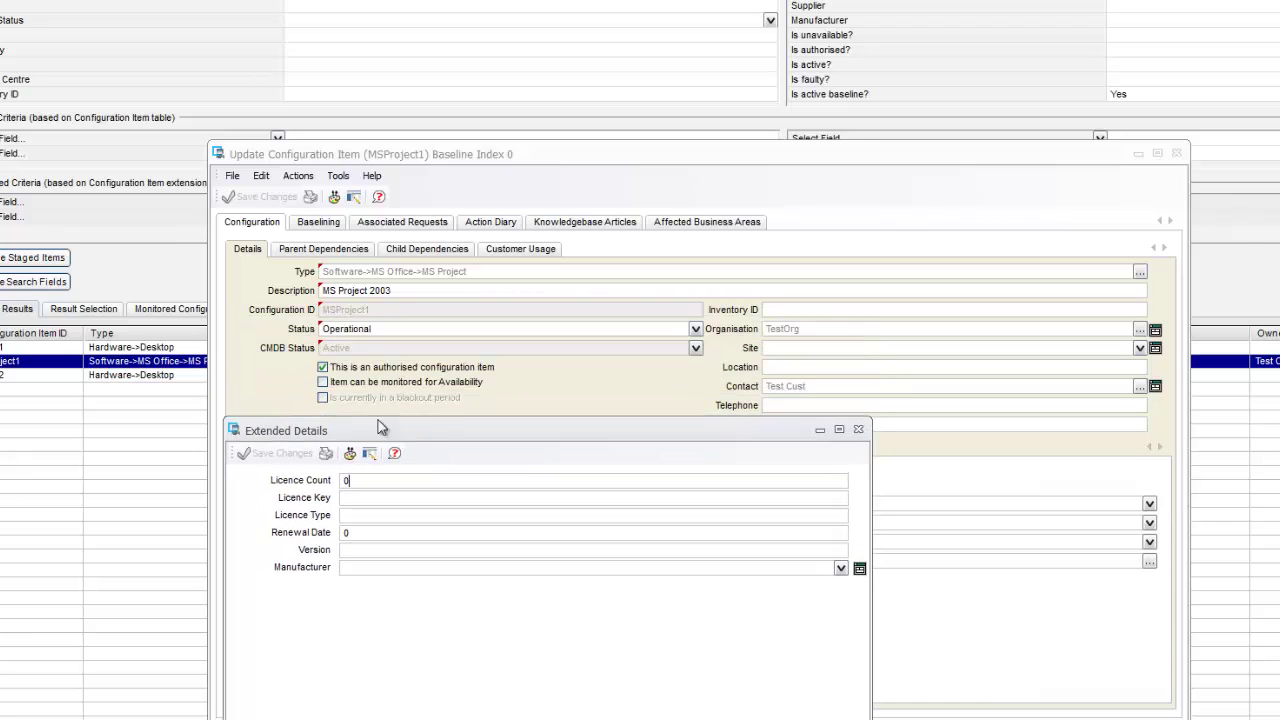
pyautogui.click(362, 533)
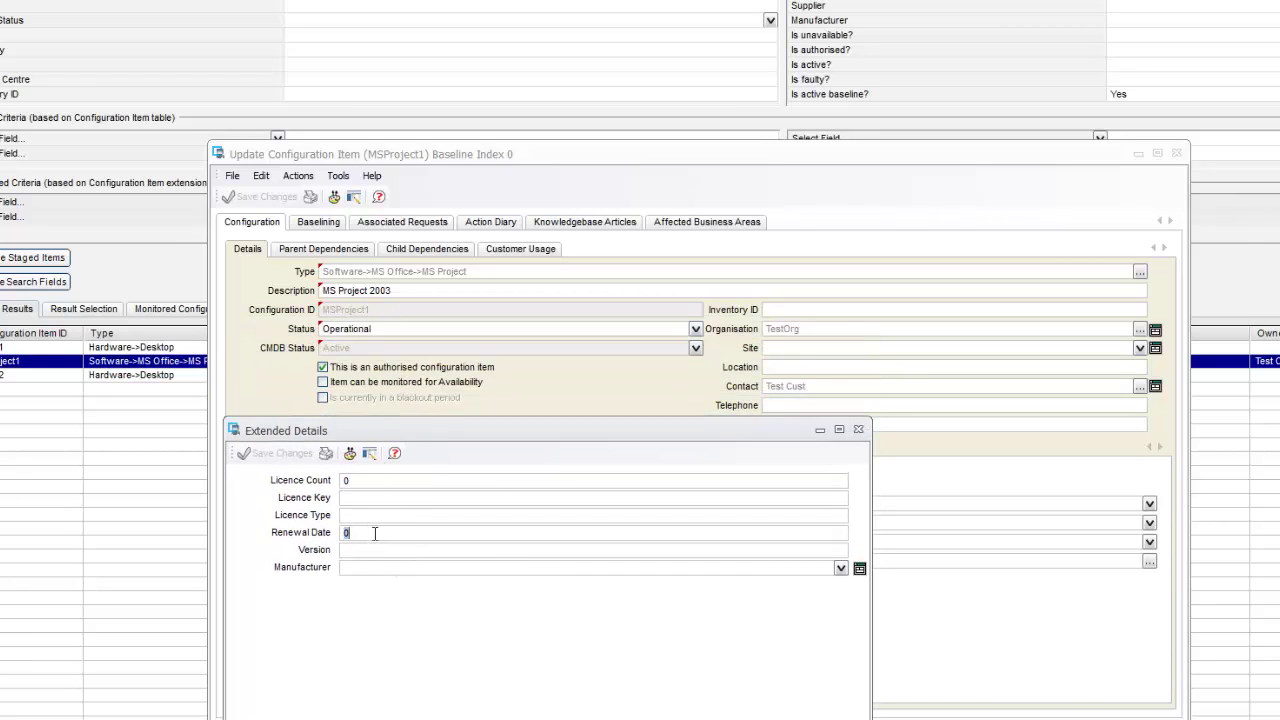
pyautogui.click(375, 481)
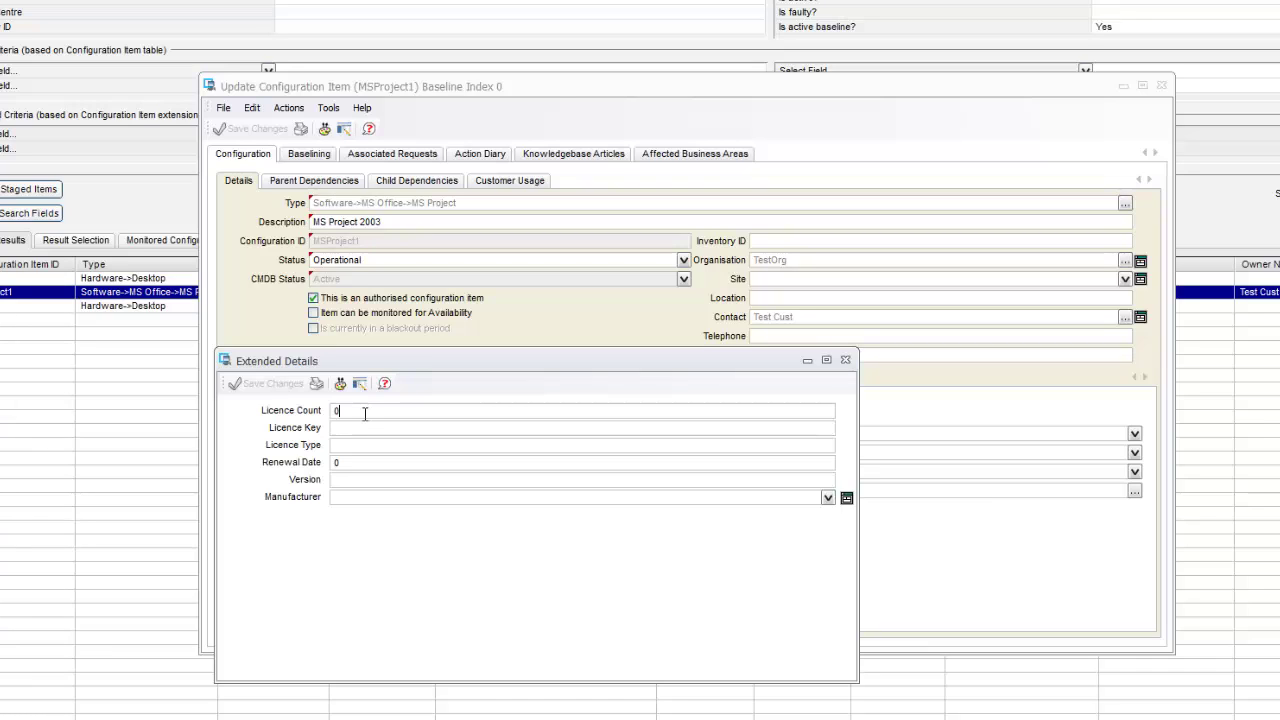
pyautogui.press('BackSpace')
pyautogui.write('1')
# - Enter the licence key, licence type Full and version 8
pyautogui.click(372, 432)
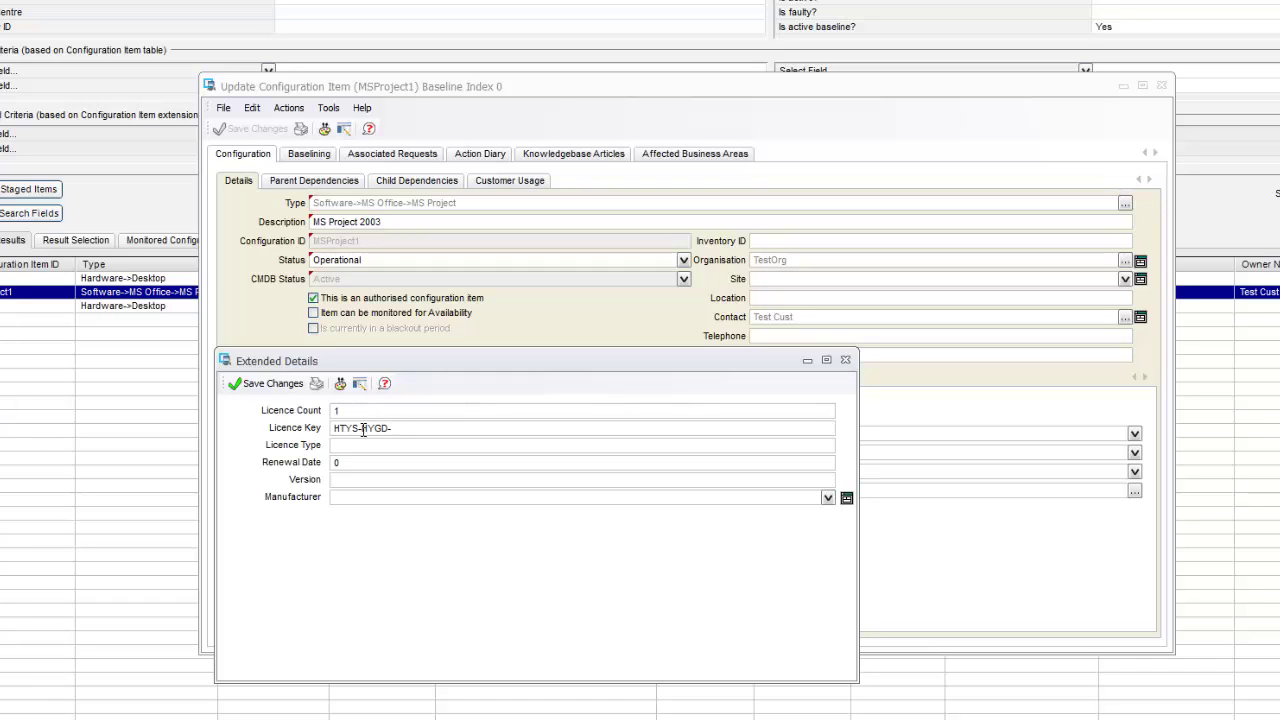
pyautogui.click(367, 445)
pyautogui.write('Full')
pyautogui.click(352, 468)
pyautogui.click(624, 479)
pyautogui.write('8')
# - Set manufacturer to Microsoft, save, and add Microsoft as a new manufacturer record
pyautogui.click(780, 495)
pyautogui.write('Microsoft')
pyautogui.click(240, 383)
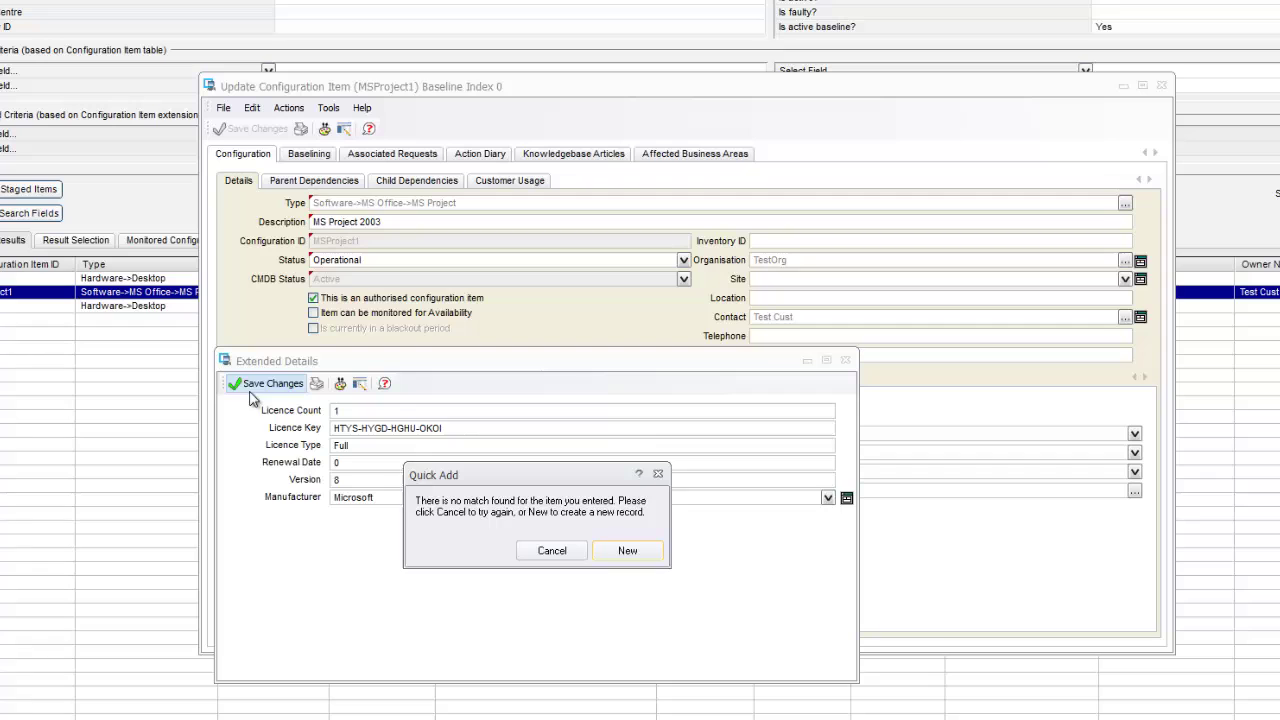
pyautogui.click(624, 551)
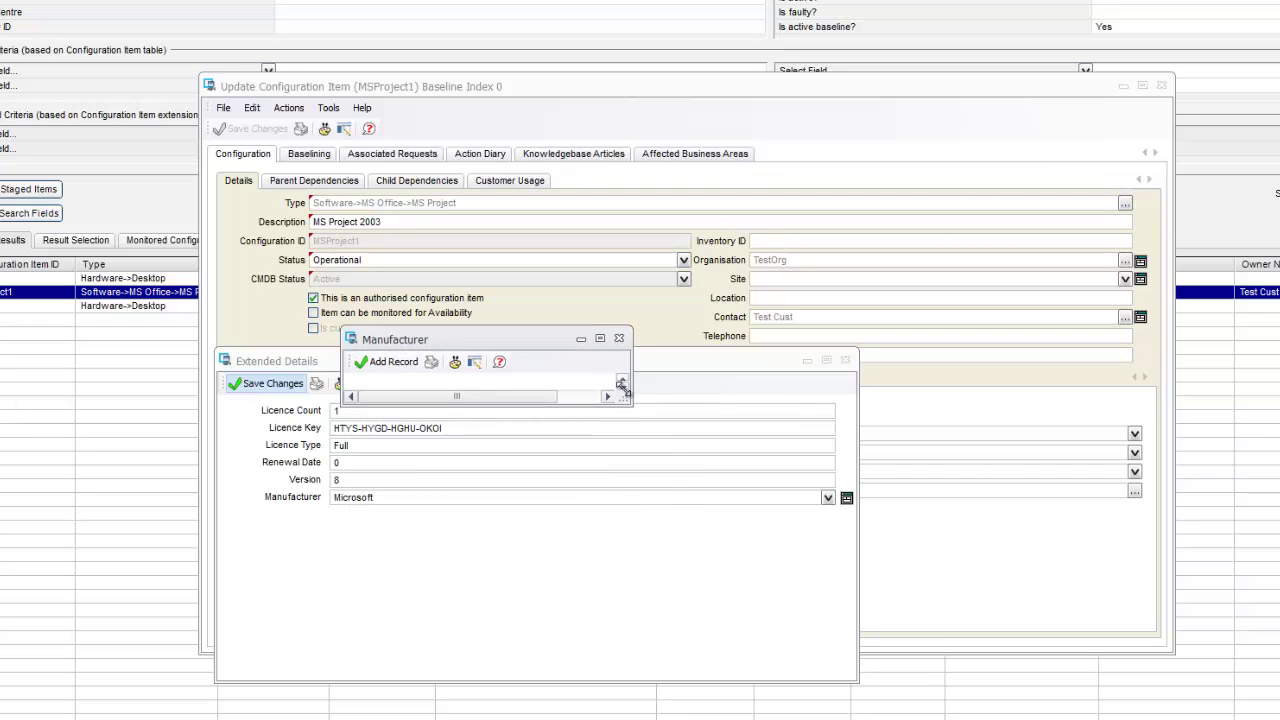
pyautogui.moveTo(628, 398); pyautogui.dragTo(921, 626)
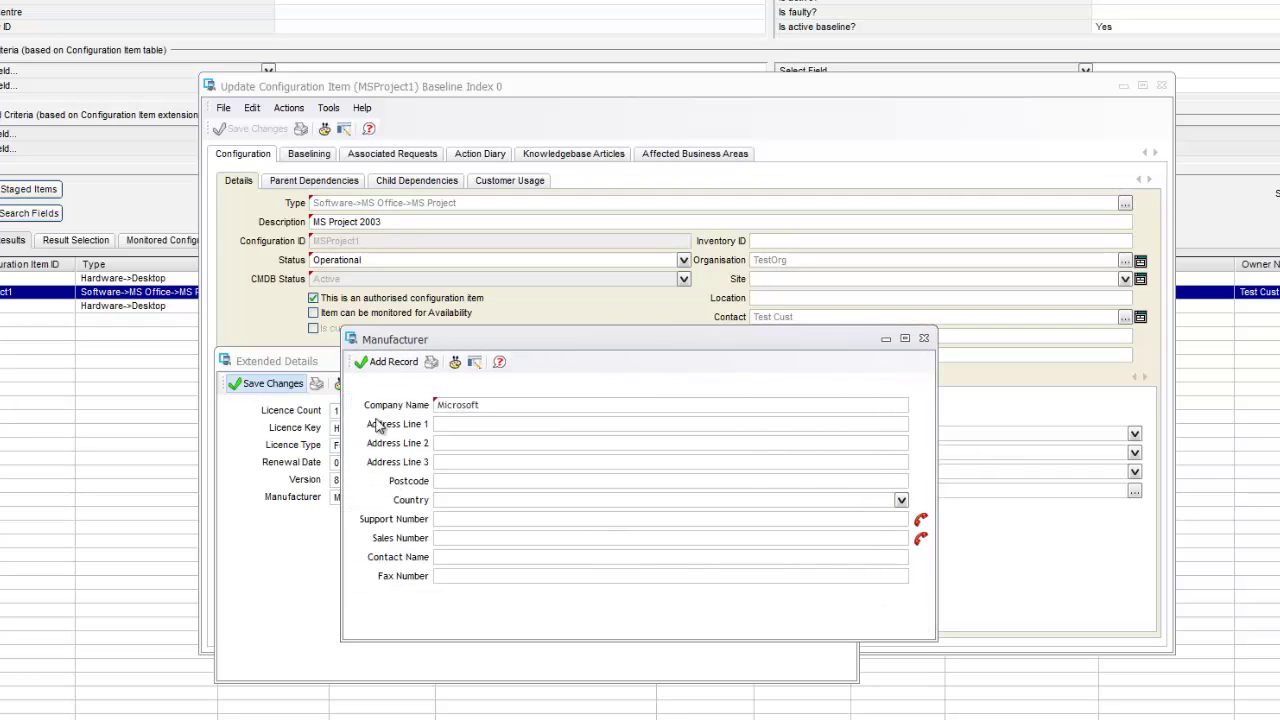
pyautogui.click(386, 362)
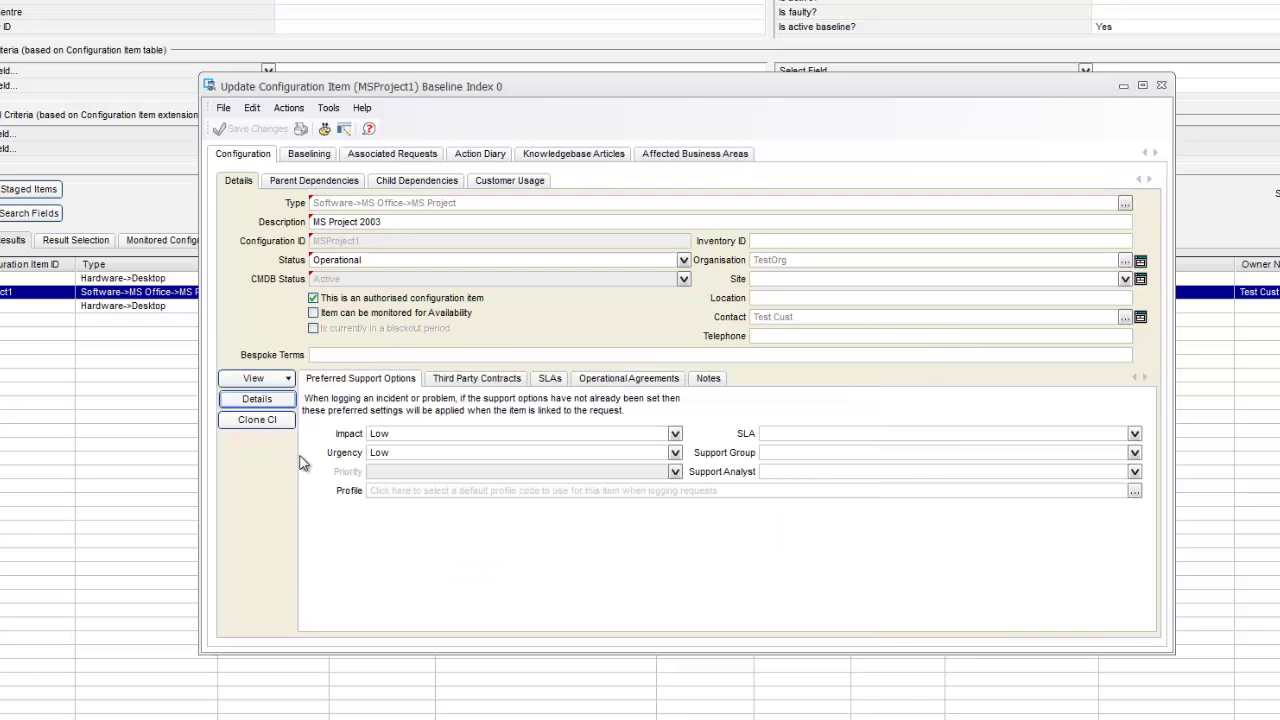
pyautogui.click(257, 399)
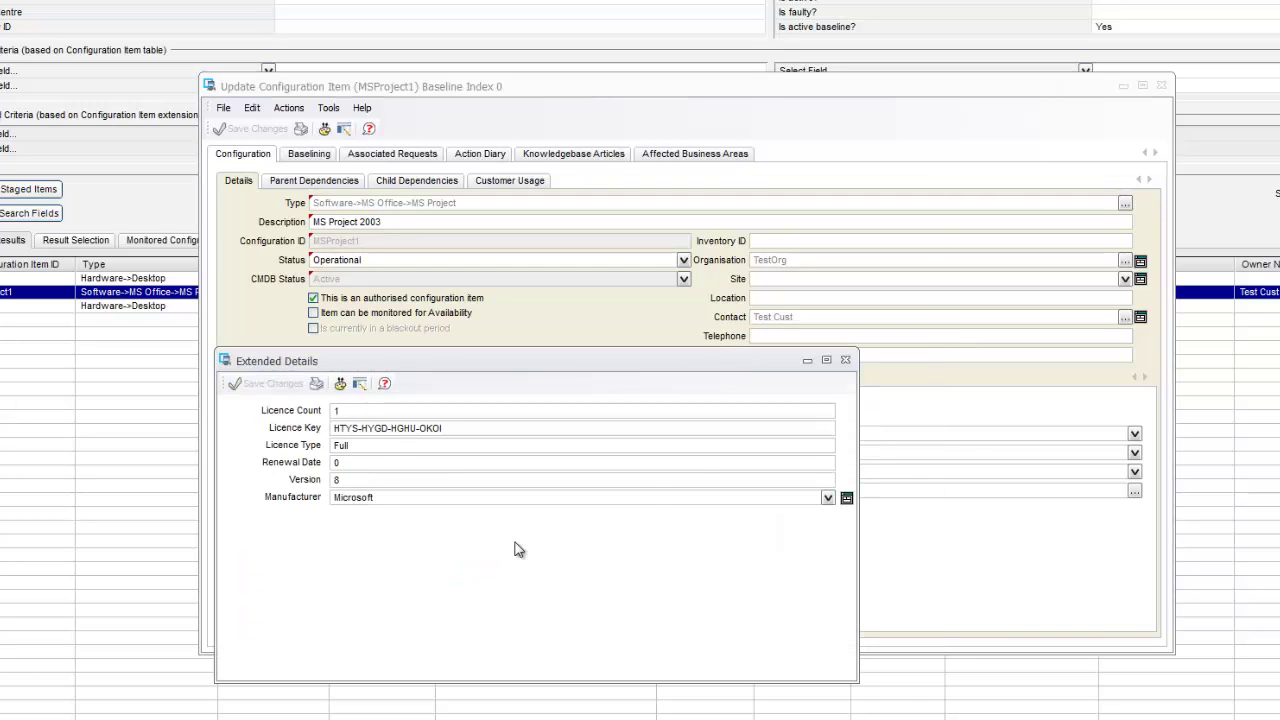
pyautogui.click(845, 360)
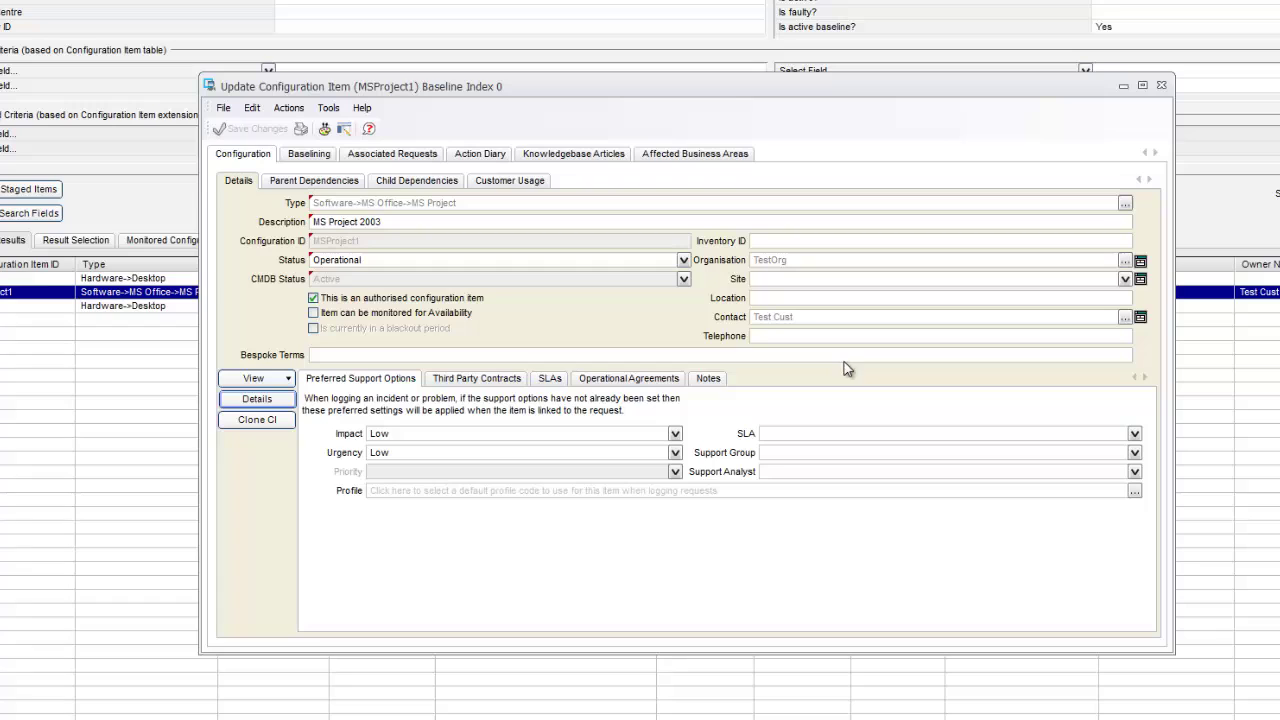
# - Start logging a new incident and enter 'test' as the customer
pyautogui.click(257, 399)
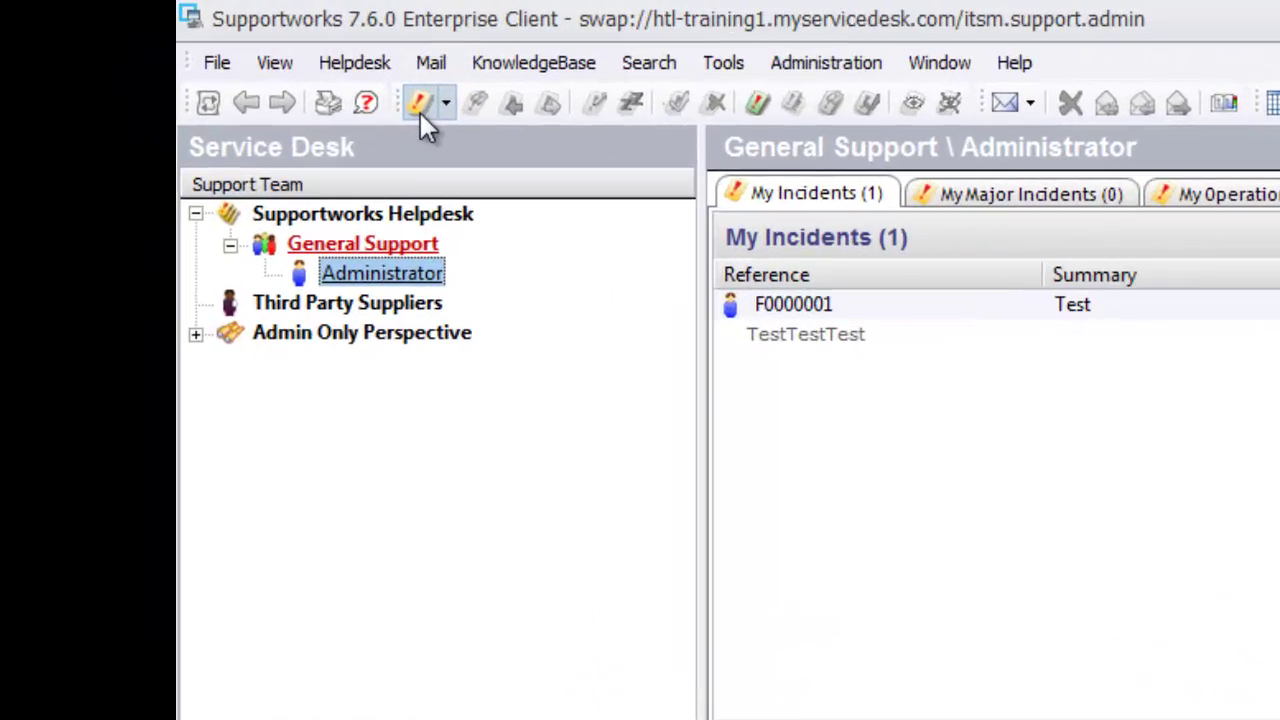
pyautogui.click(420, 112)
pyautogui.click(486, 149)
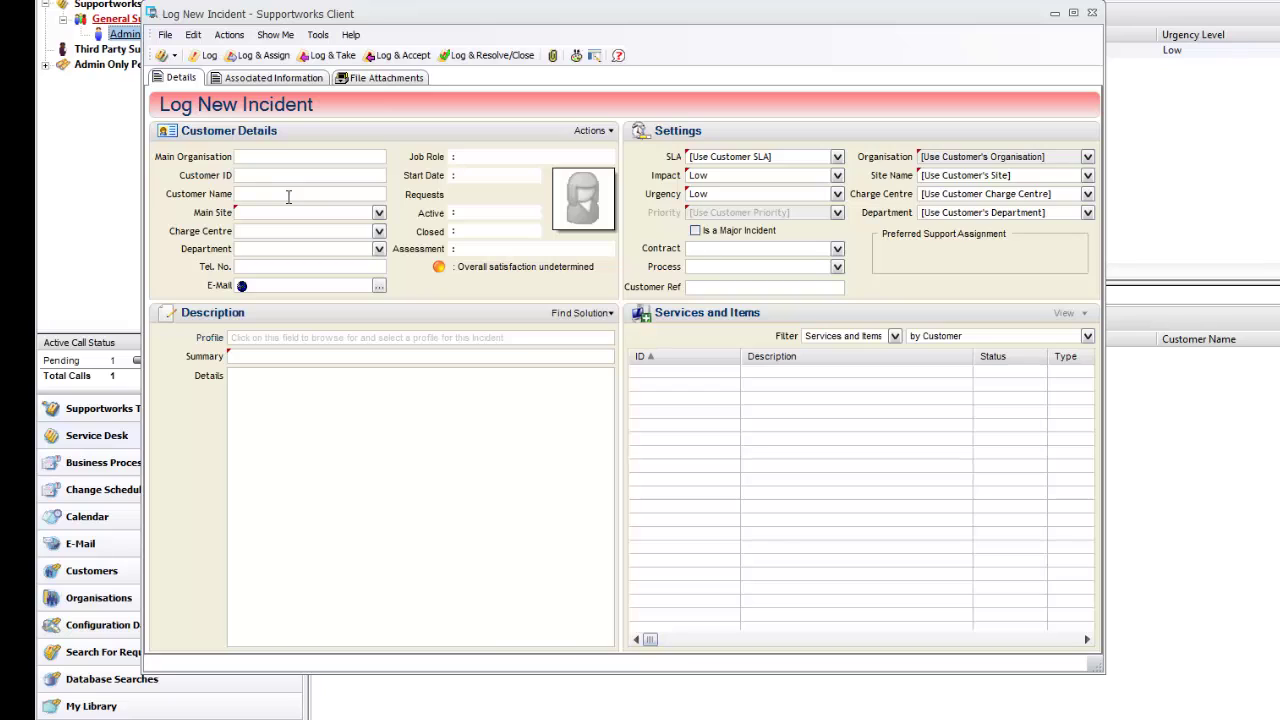
pyautogui.click(288, 194)
pyautogui.write('test')
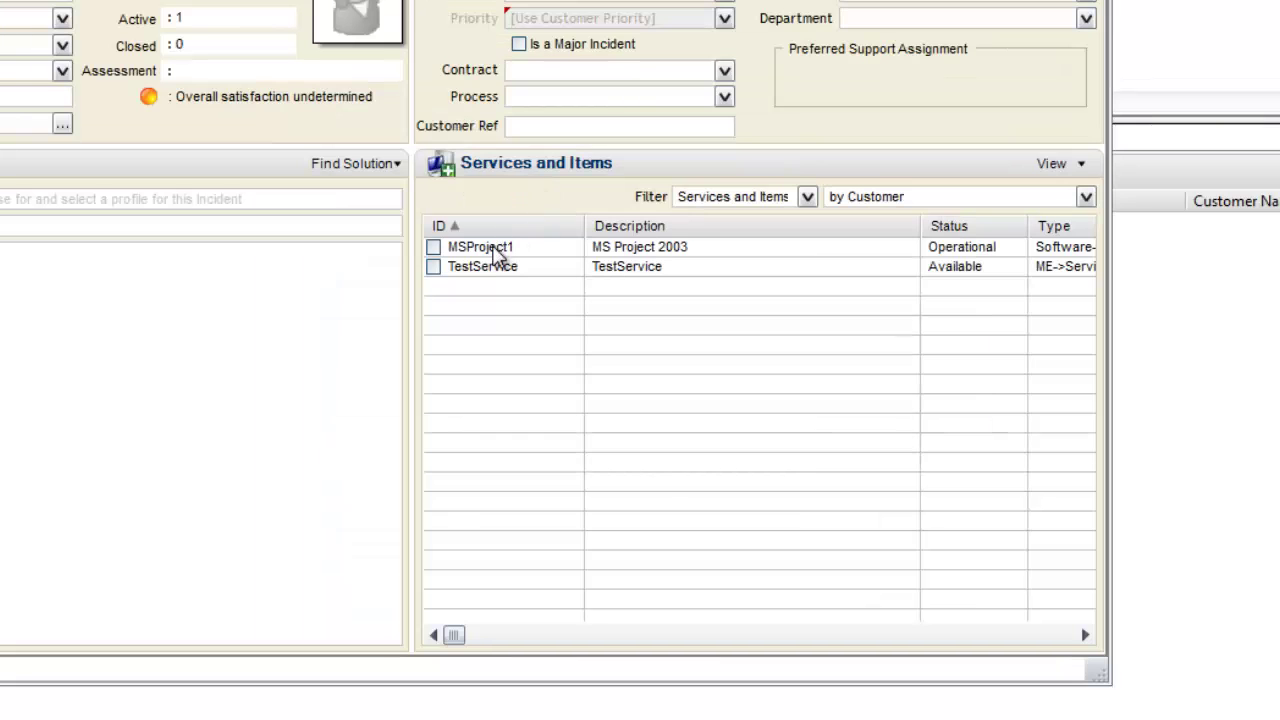
# - Check MSProject1's licence details under Services and Items, then close everything without logging
pyautogui.click(500, 250)
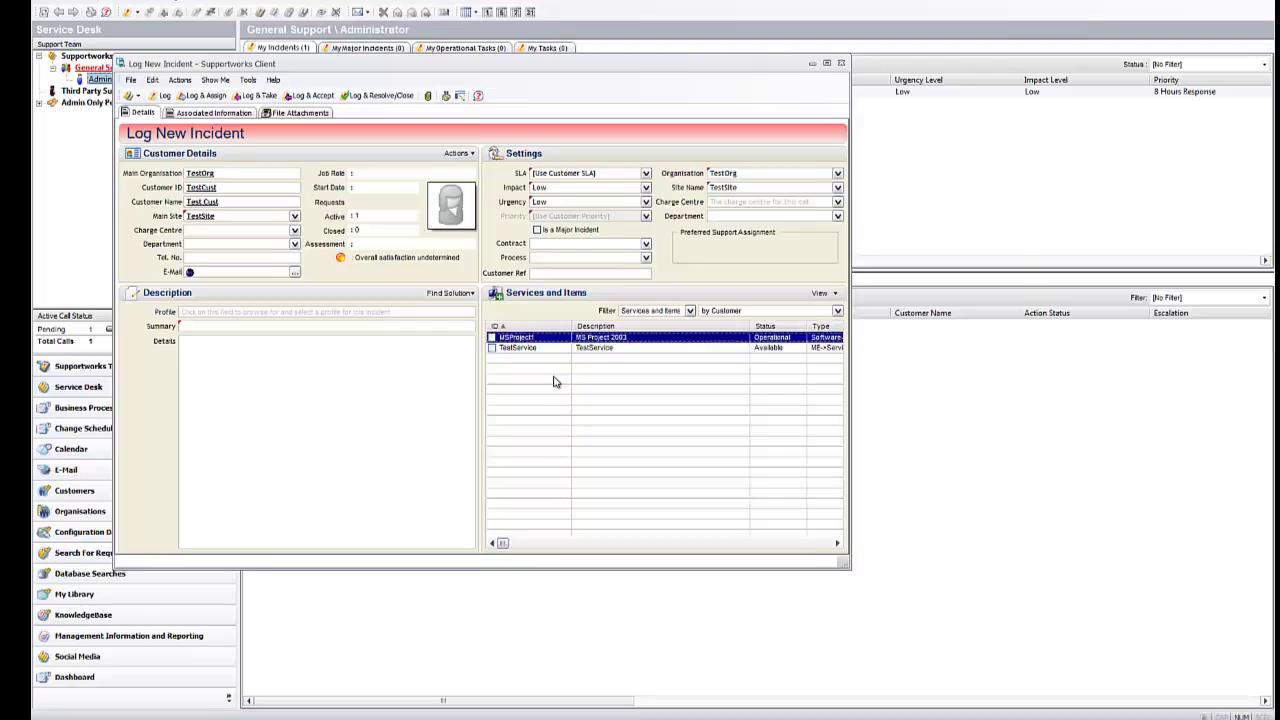
pyautogui.doubleClick(520, 338)
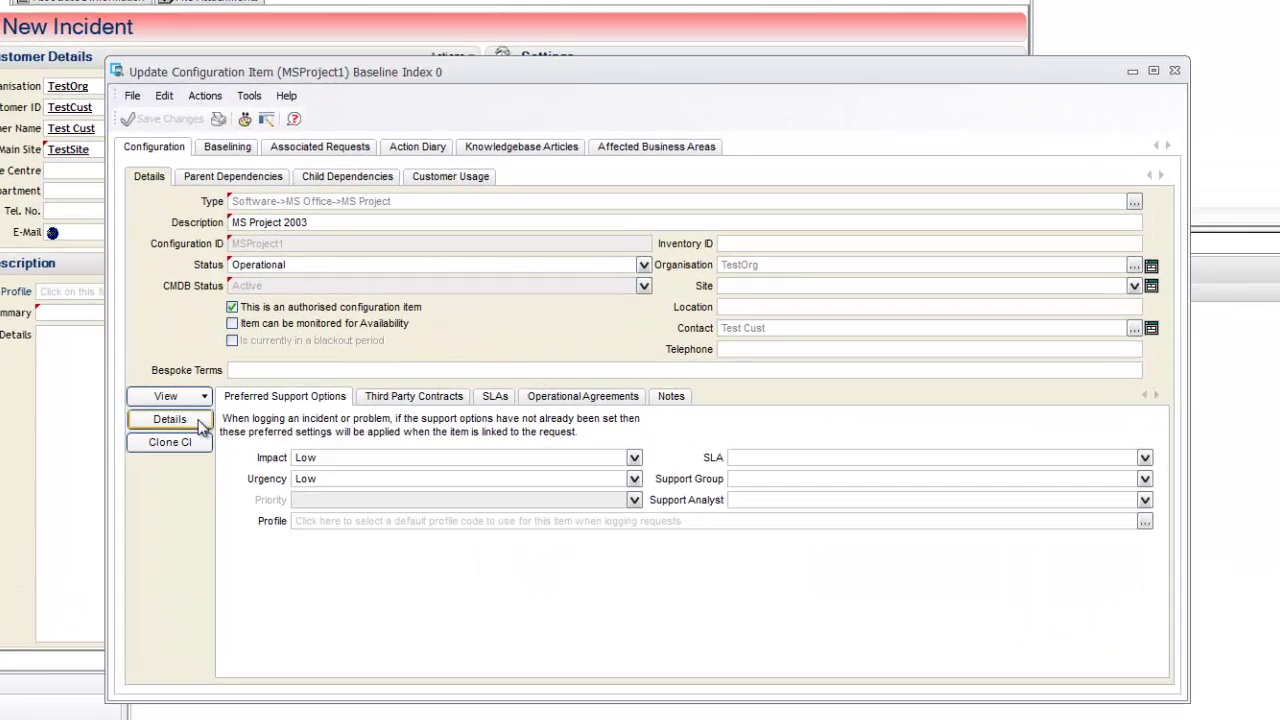
pyautogui.click(170, 419)
pyautogui.moveTo(387, 461); pyautogui.dragTo(533, 446)
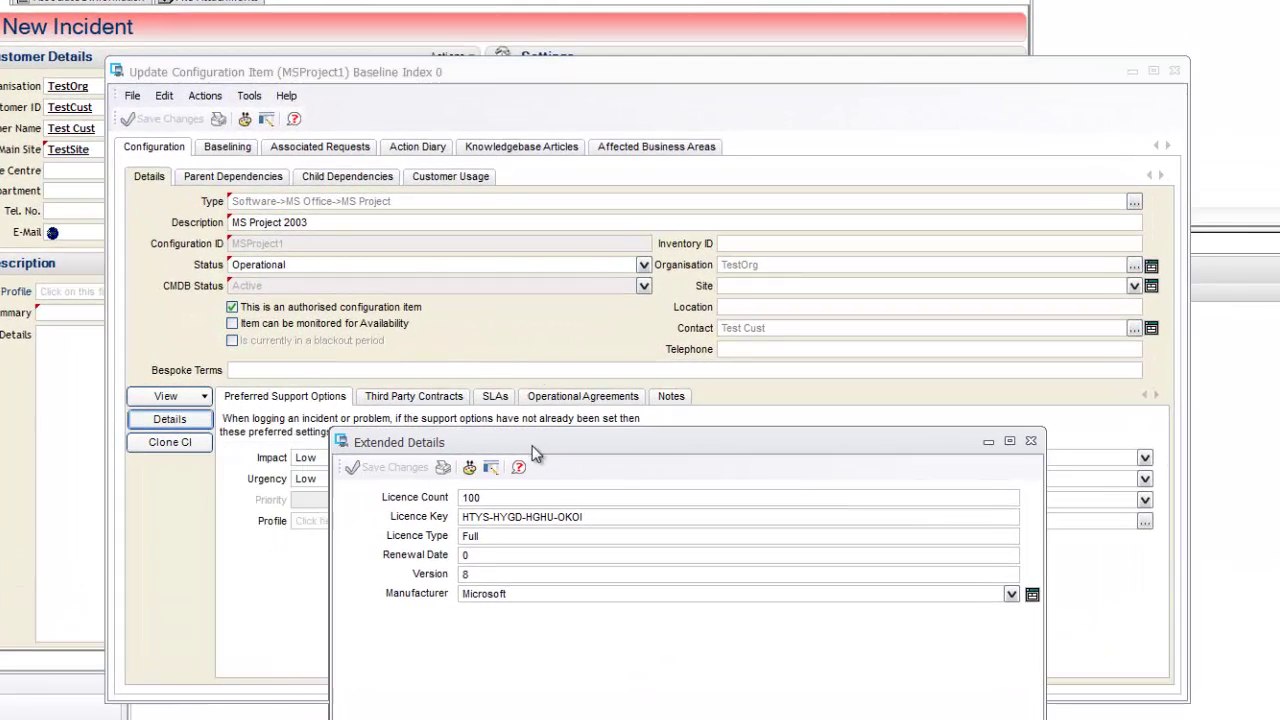
pyautogui.click(1032, 441)
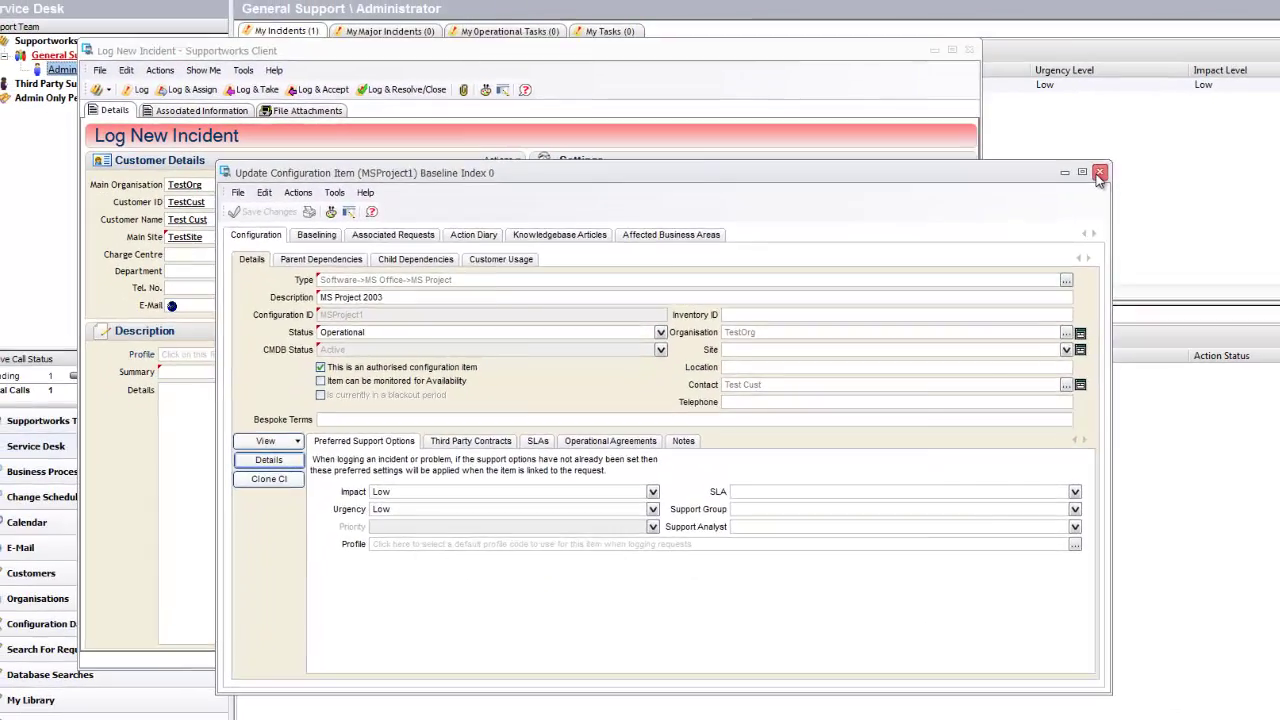
pyautogui.click(1134, 125)
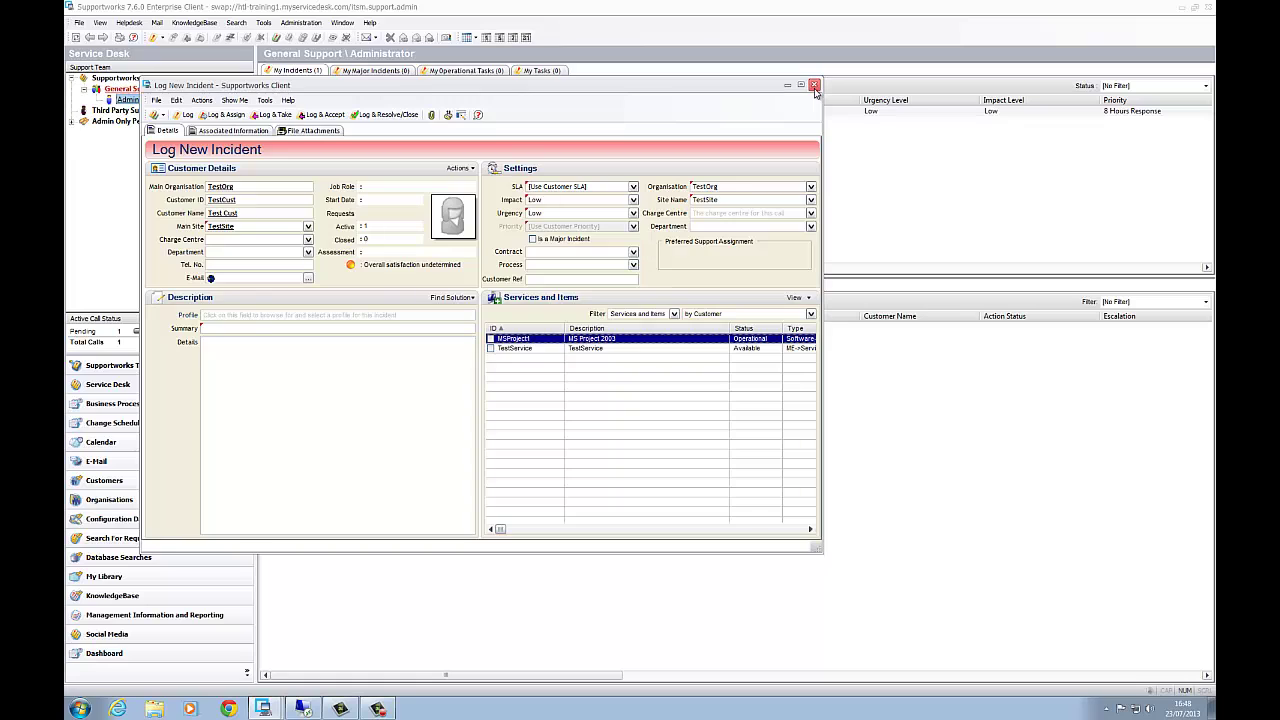
pyautogui.click(866, 74)
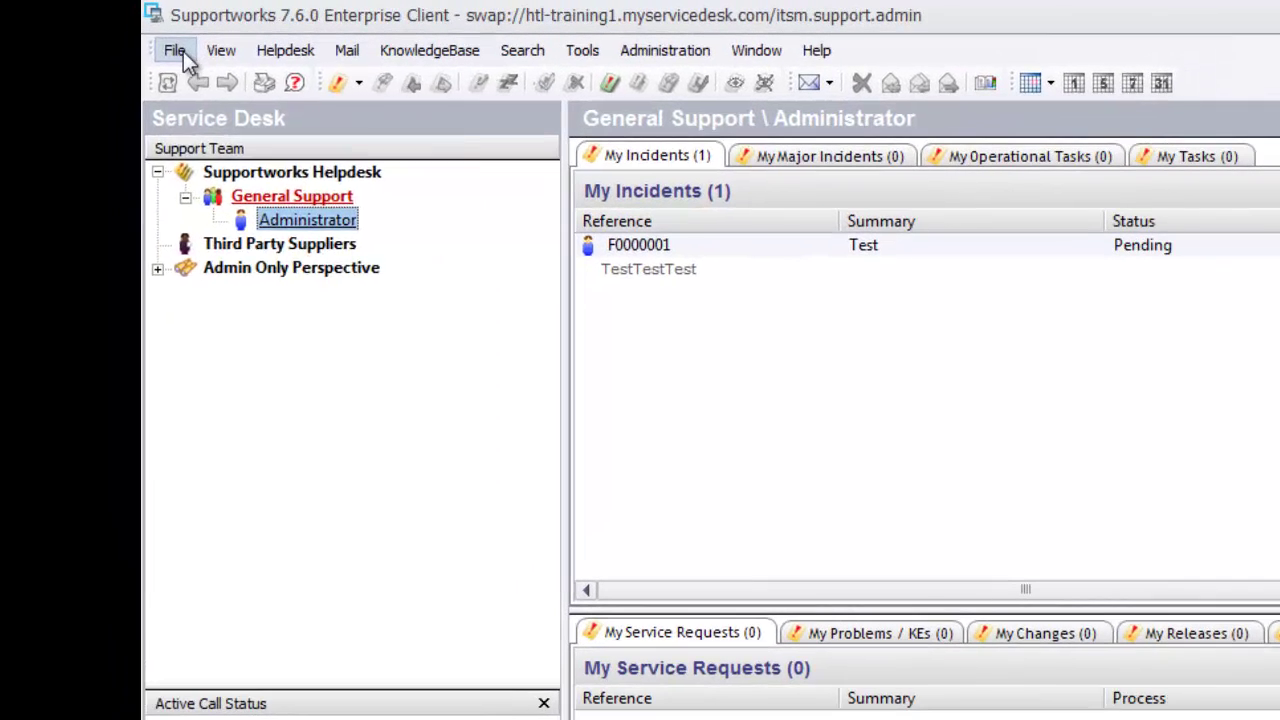
# - Bring up the File menu's Manage Customers Add New/Manage submenu, ending on Browse Suppliers
pyautogui.click(81, 22)
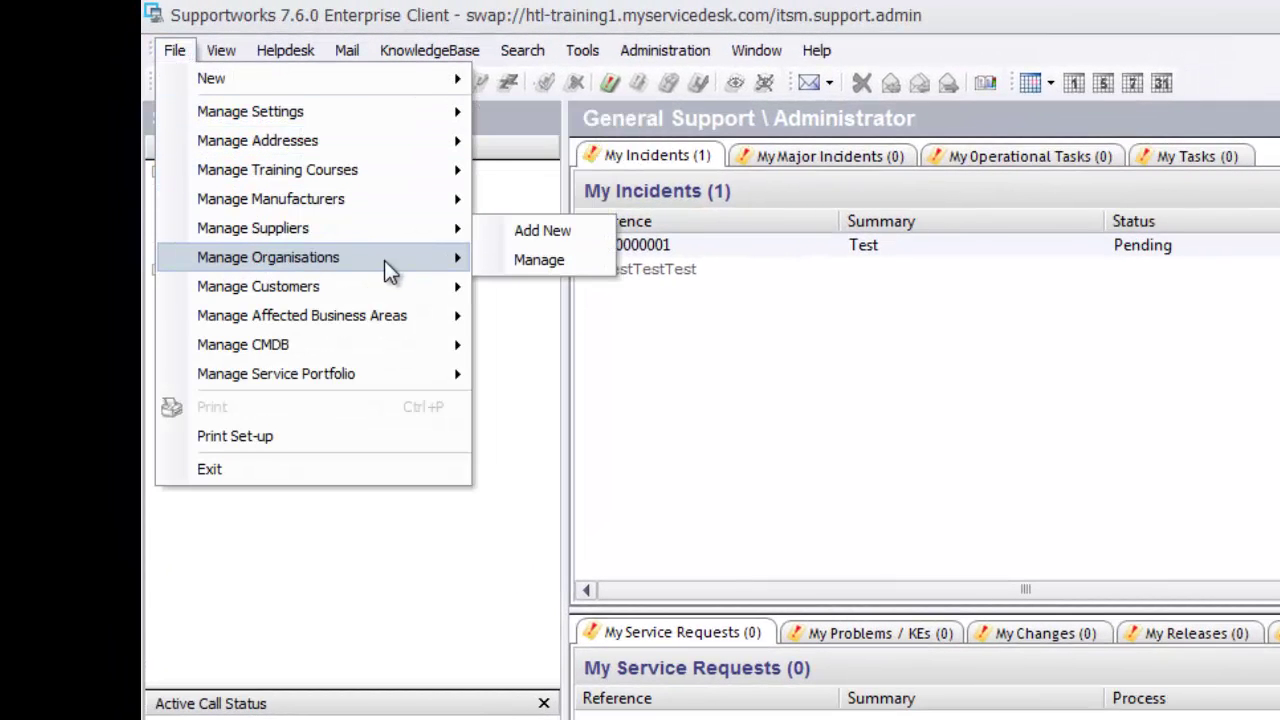
pyautogui.moveTo(359, 288)
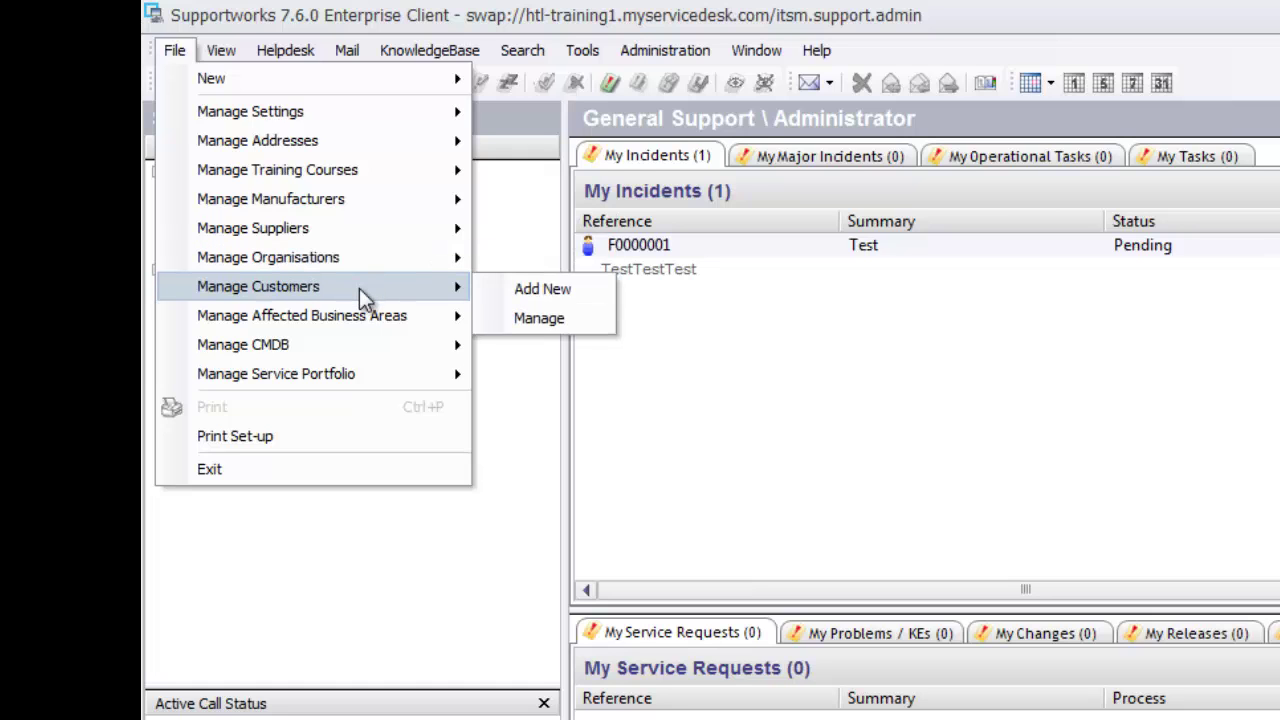
pyautogui.moveTo(395, 165)
pyautogui.moveTo(649, 49)
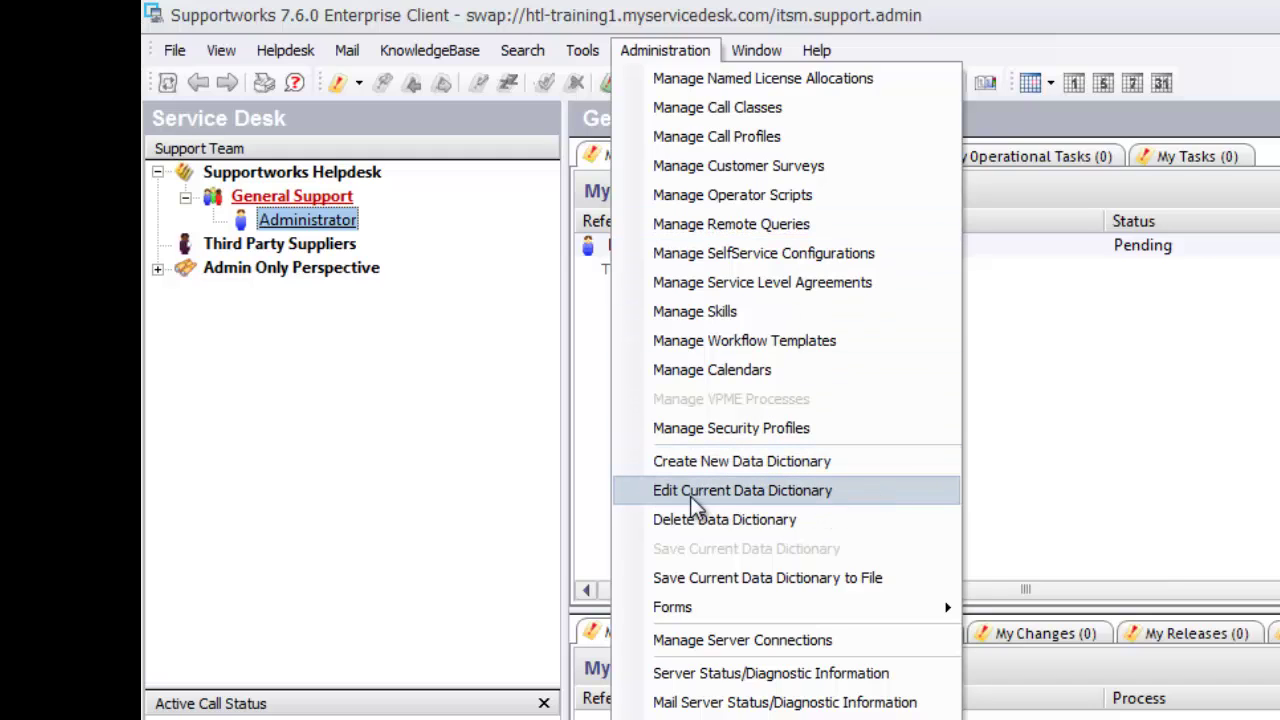
pyautogui.moveTo(176, 52)
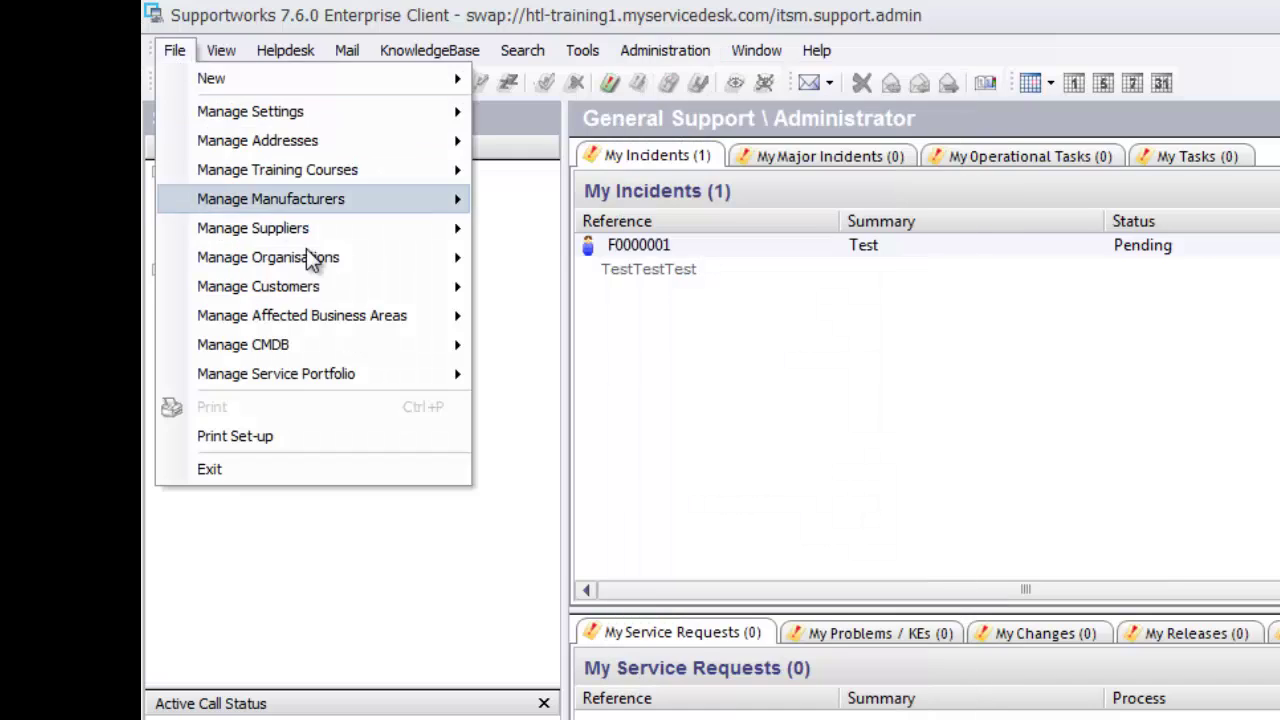
pyautogui.moveTo(320, 286)
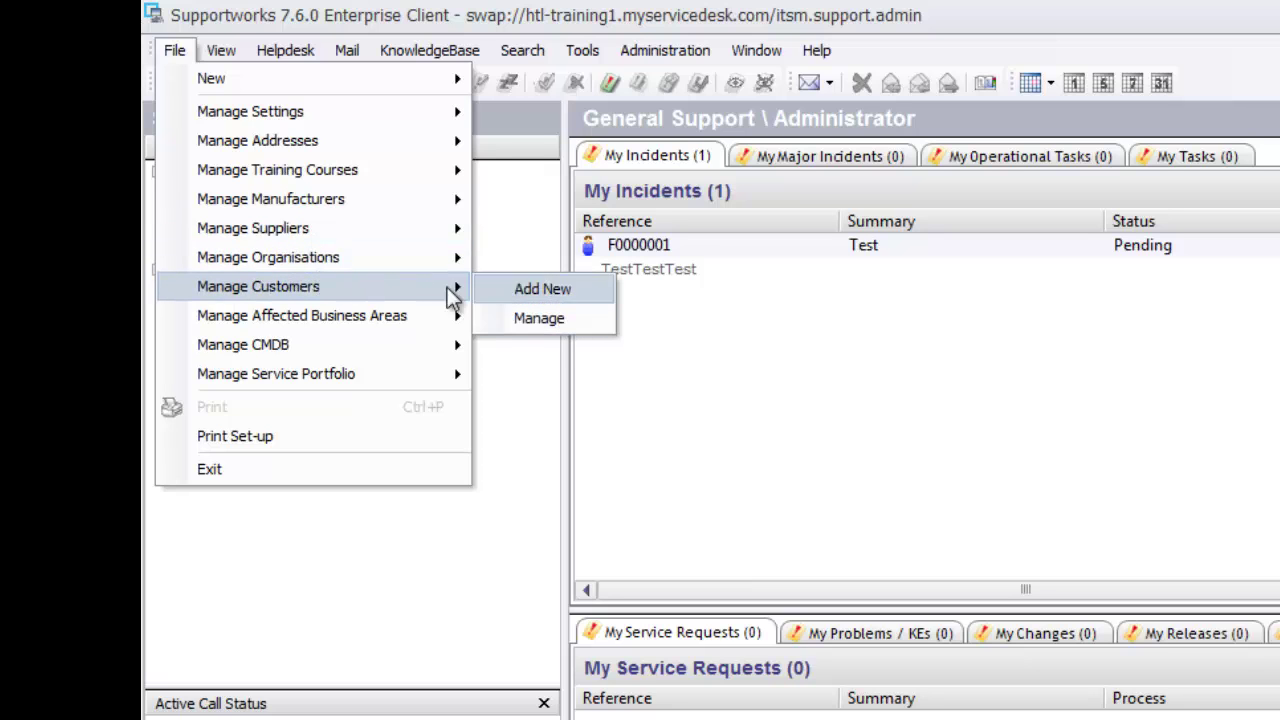
pyautogui.moveTo(359, 232)
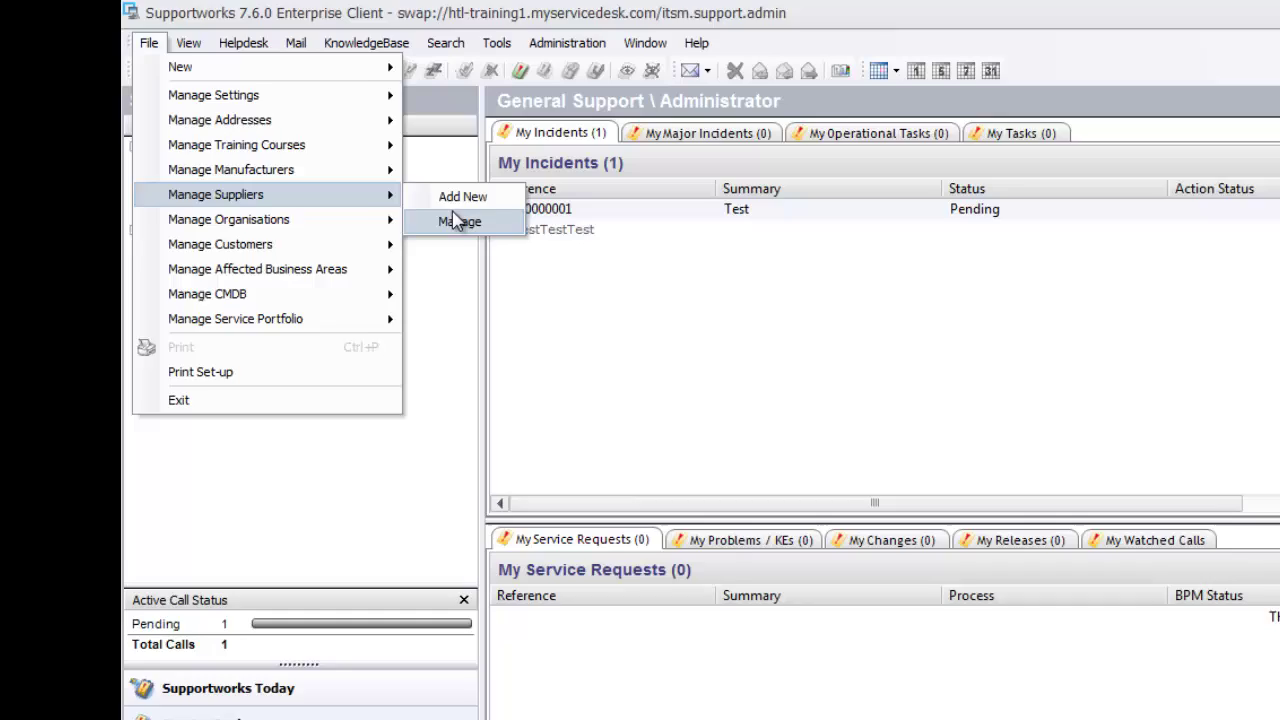
pyautogui.click(455, 220)
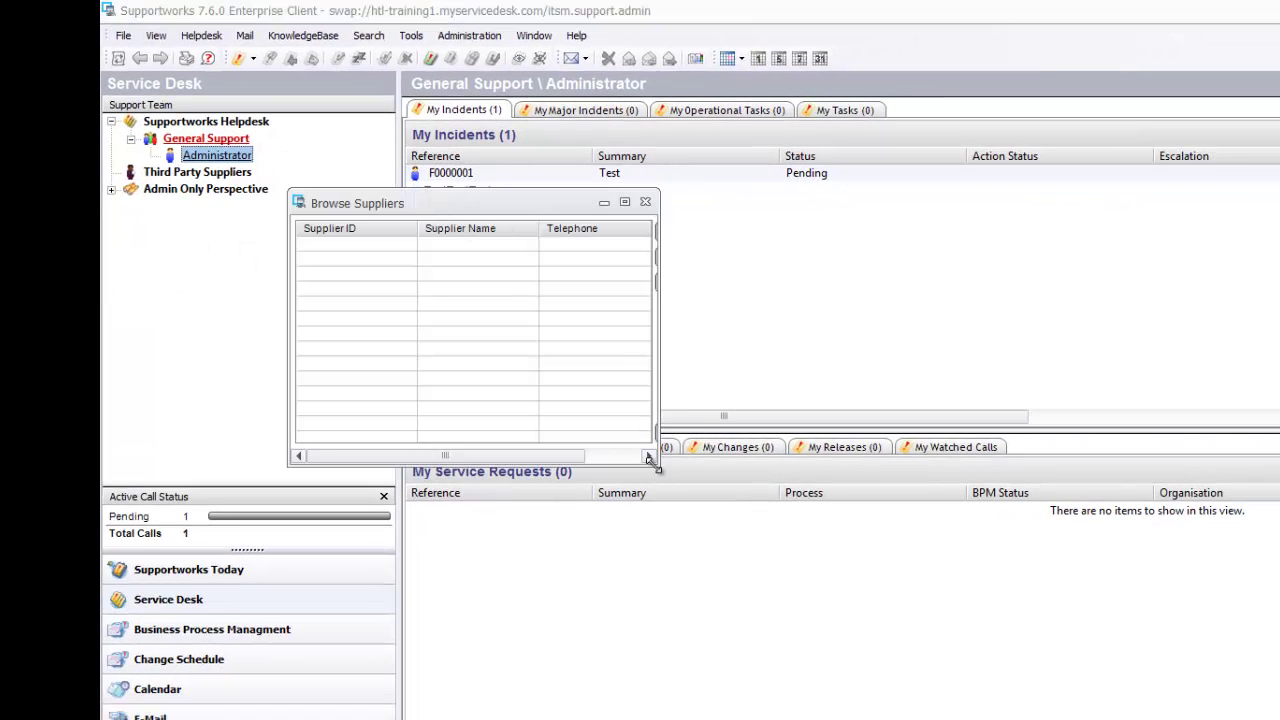
pyautogui.moveTo(650, 460); pyautogui.dragTo(1184, 566)
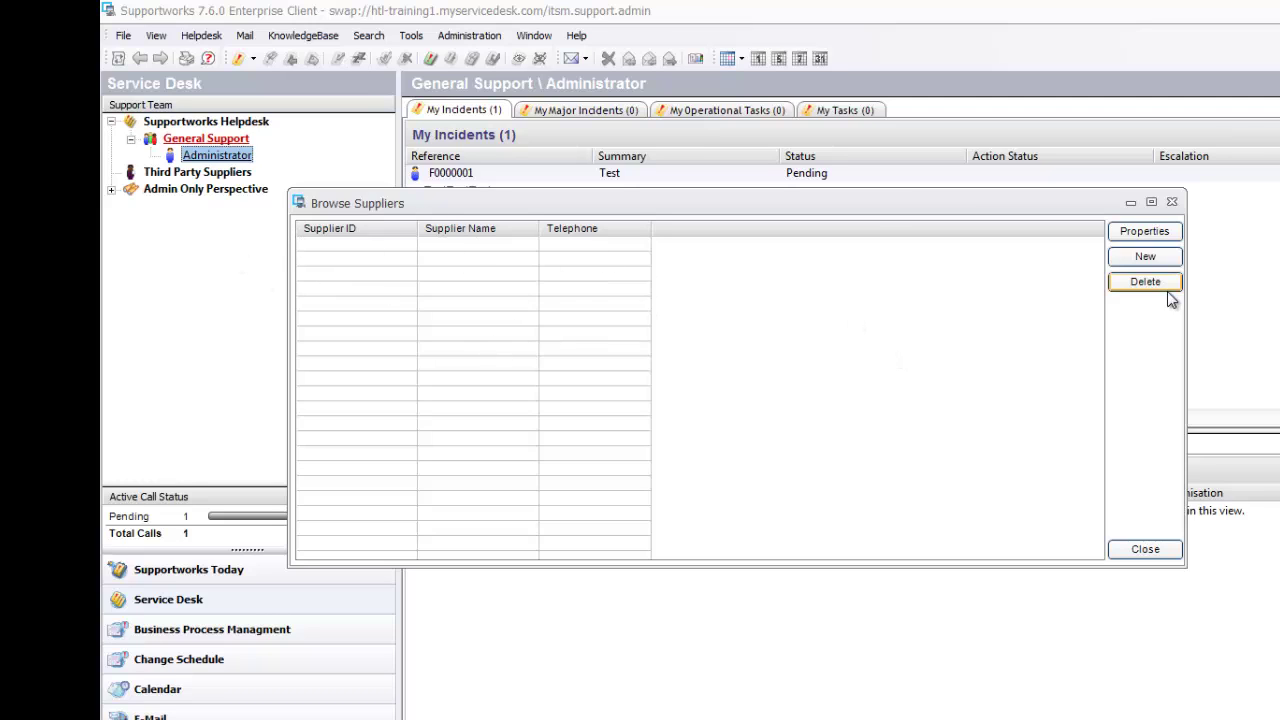
pyautogui.click(1172, 202)
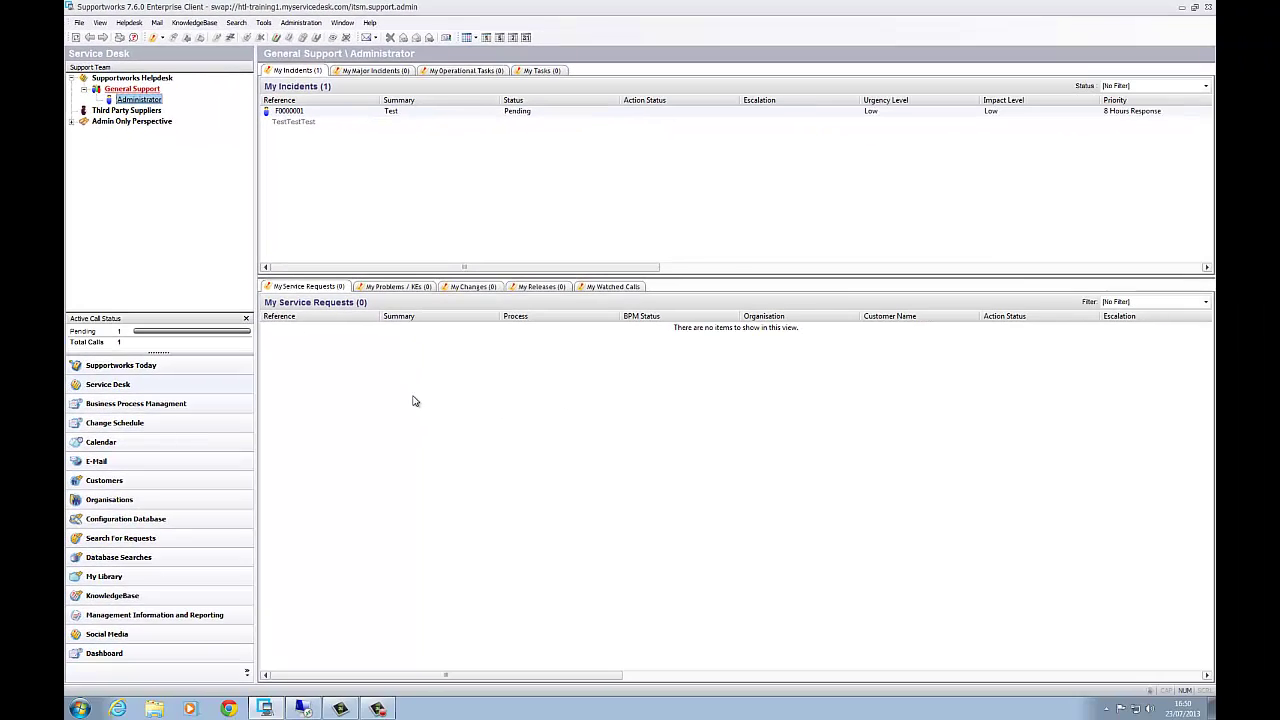